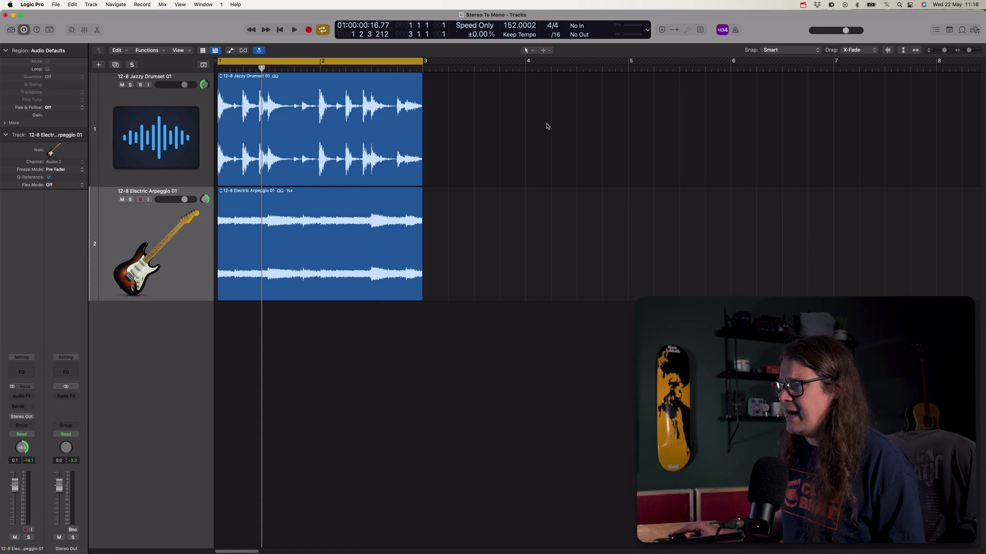
# Step: Play the project from the start to hear the drum and guitar tracks
pyautogui.click(220, 62)
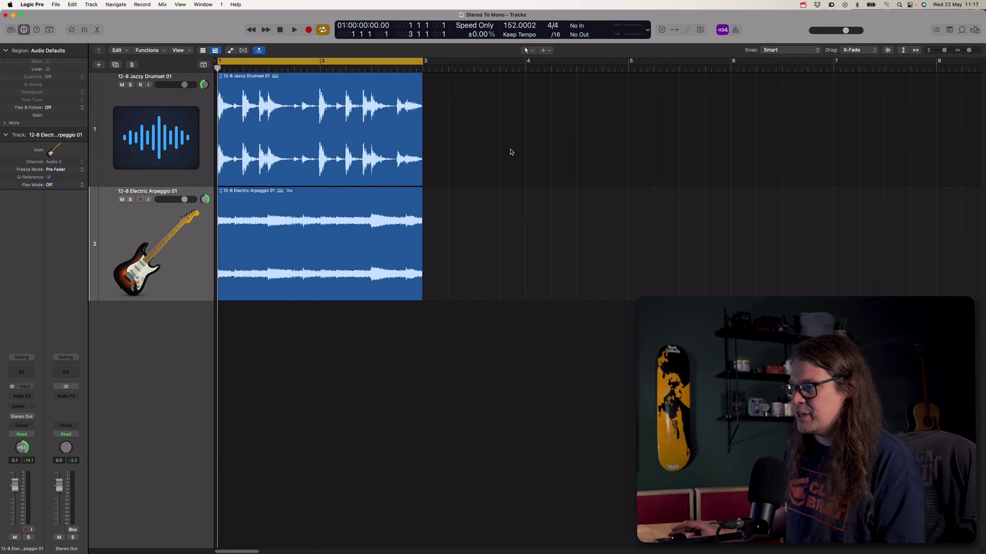
pyautogui.press('space')
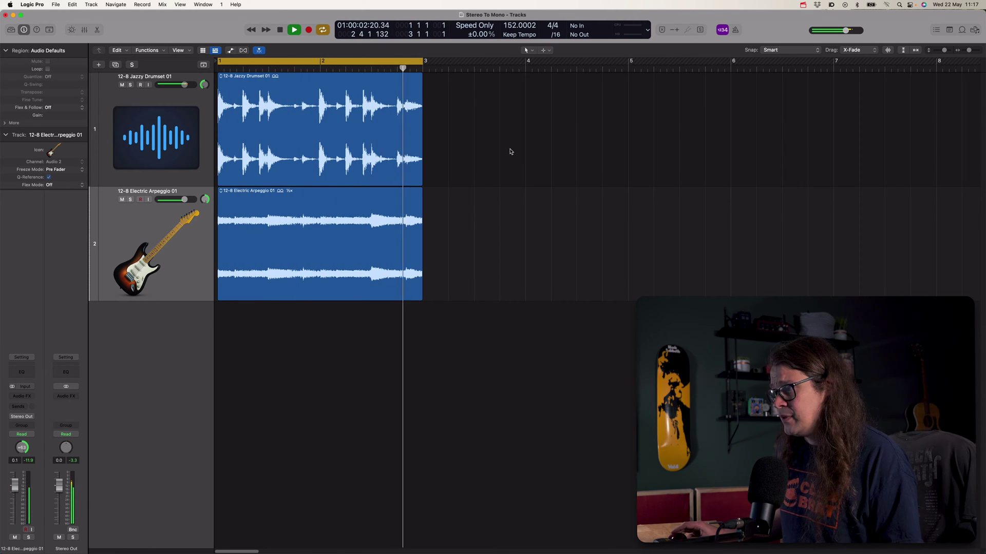
pyautogui.press('space')
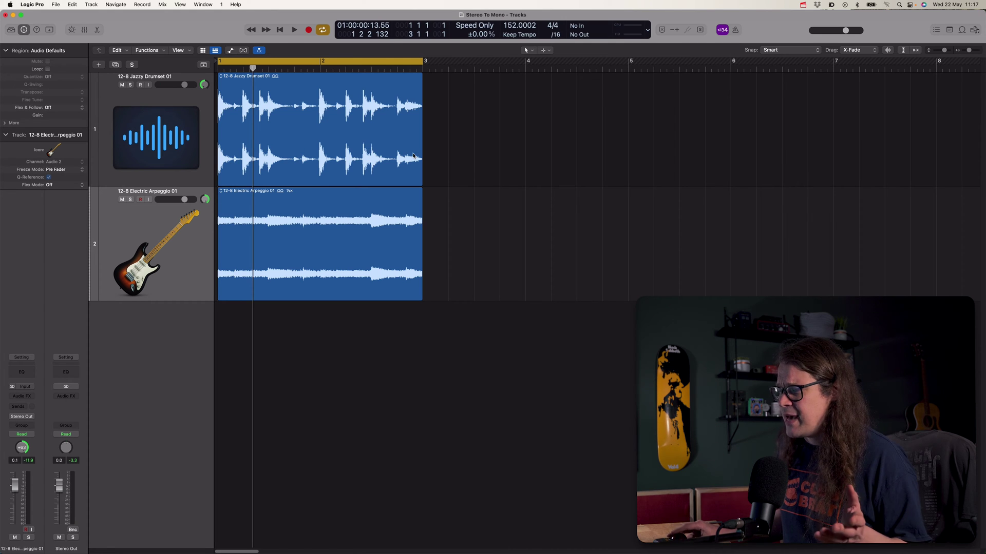
# Step: Bounce the drum and guitar regions in place to a new track 'THIS IS NOW STEREO' and solo it
pyautogui.moveTo(453, 164); pyautogui.dragTo(366, 218)
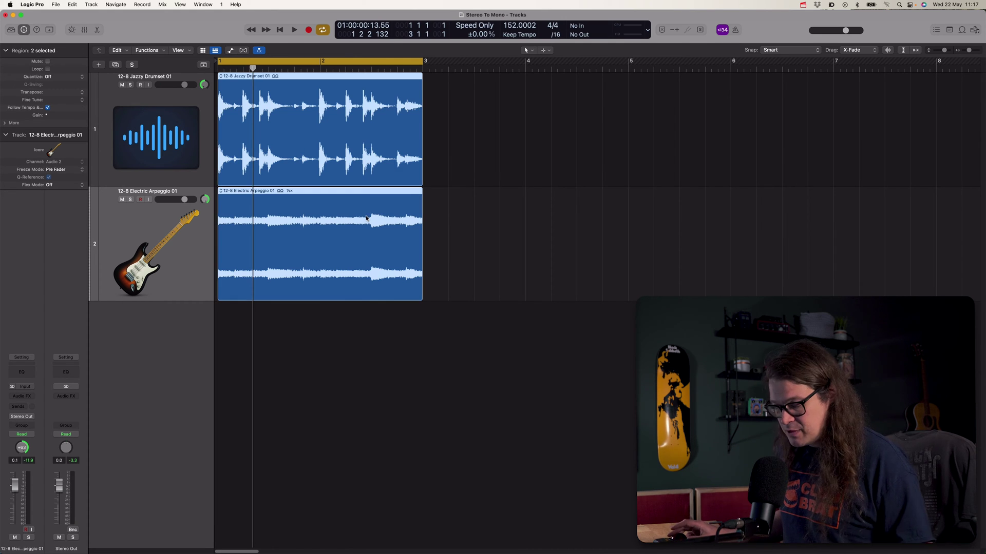
pyautogui.hotkey('ctrl', 'b')
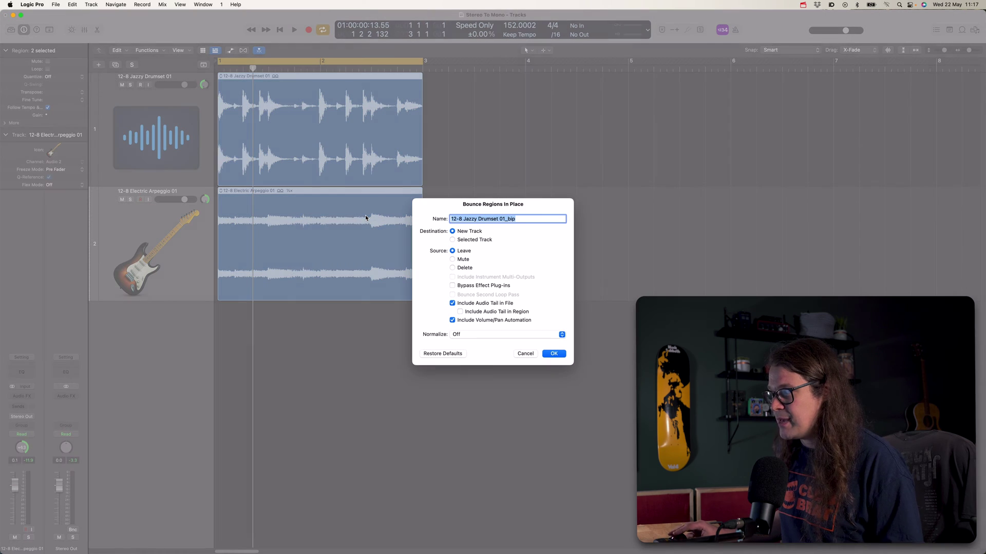
pyautogui.write('THIS')
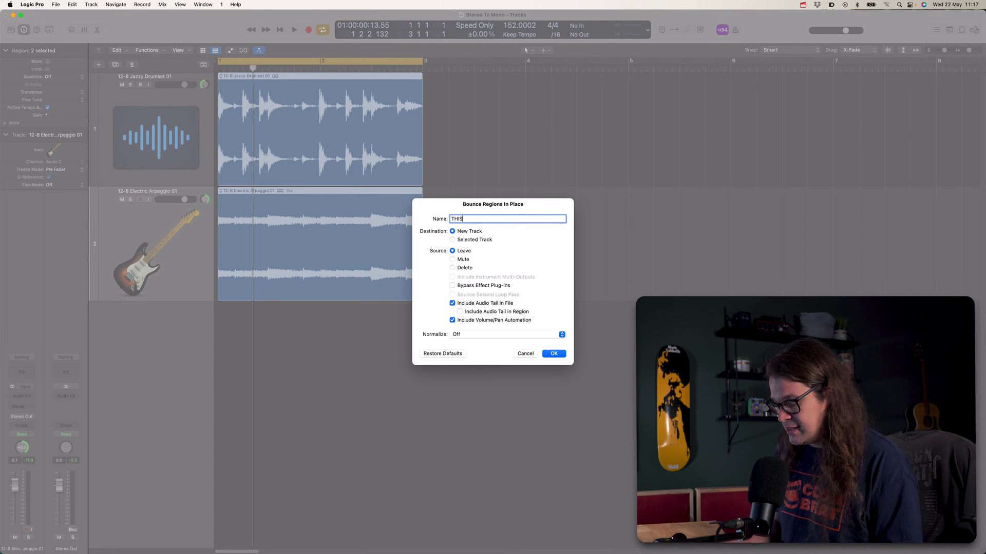
pyautogui.write(' IS NOW STEREO')
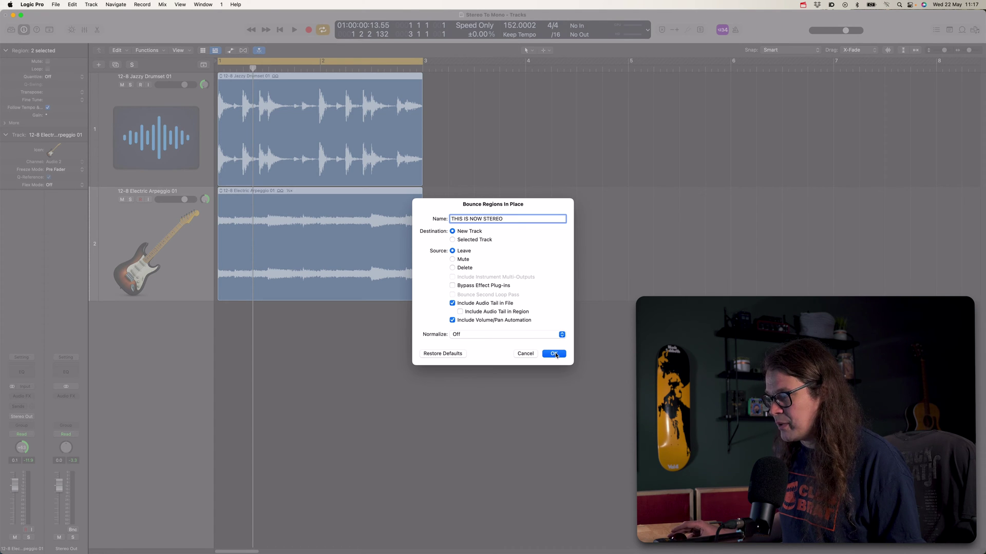
pyautogui.click(555, 354)
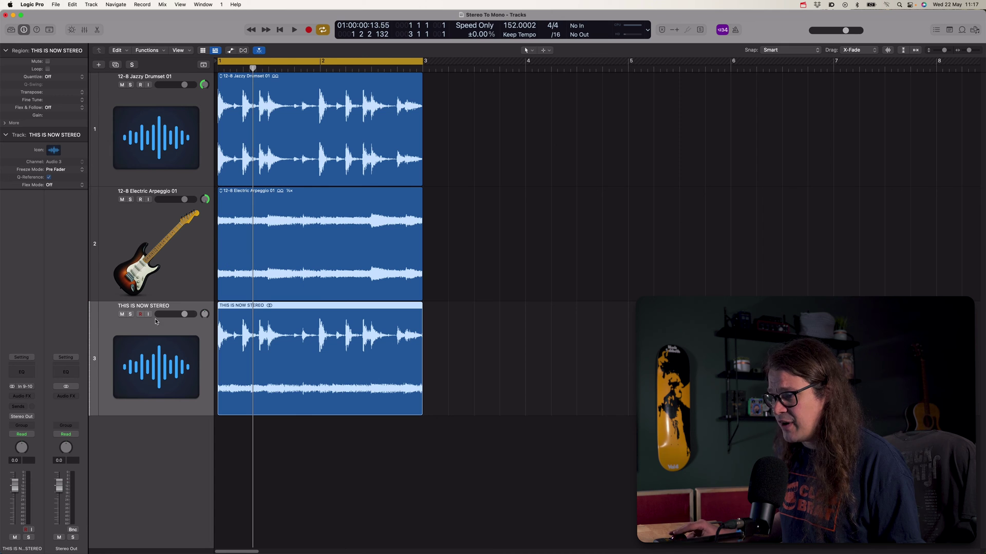
pyautogui.click(130, 314)
pyautogui.press('space')
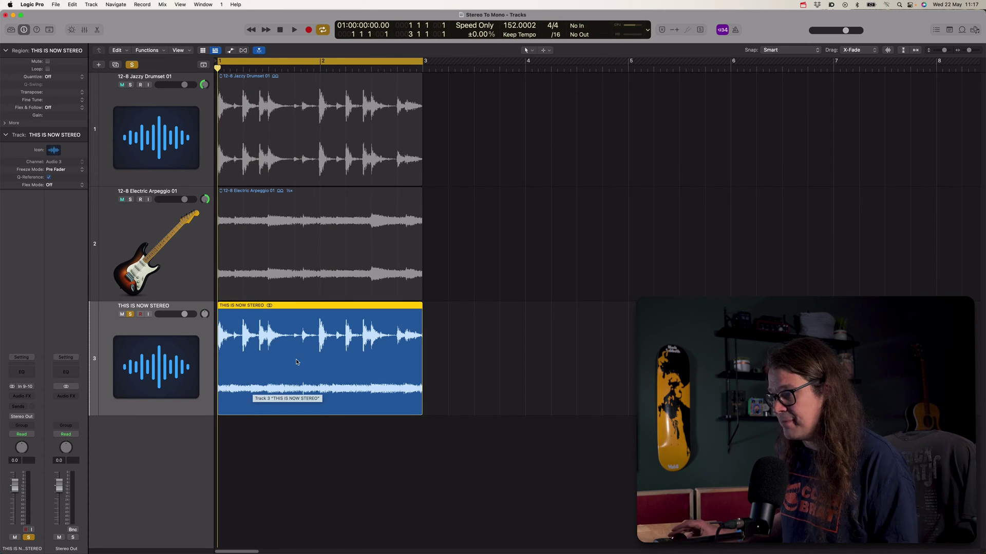
# Step: Duplicate the bounced track as Audio 4, carrying a copy of the THIS IS NOW STEREO region
pyautogui.press('space')
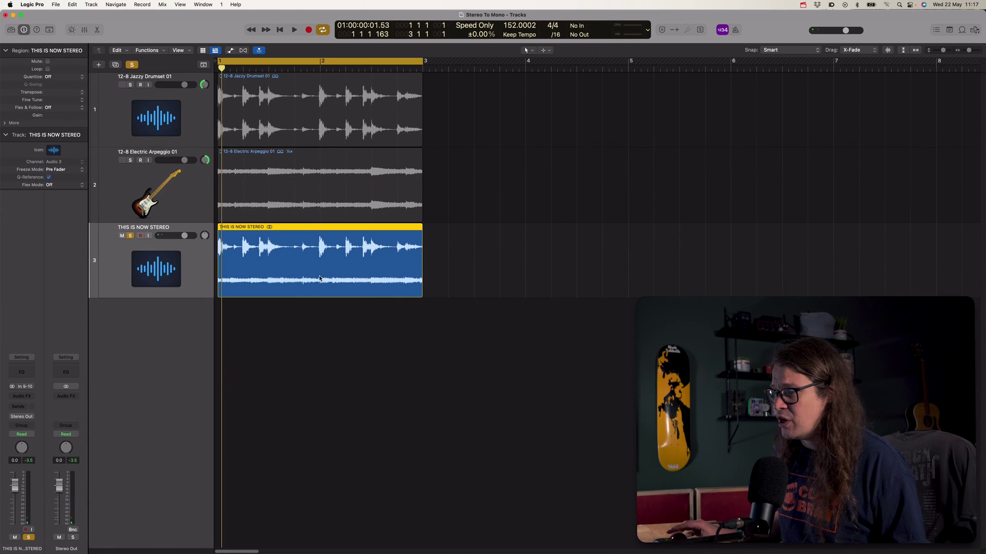
pyautogui.click(282, 339)
pyautogui.click(231, 272)
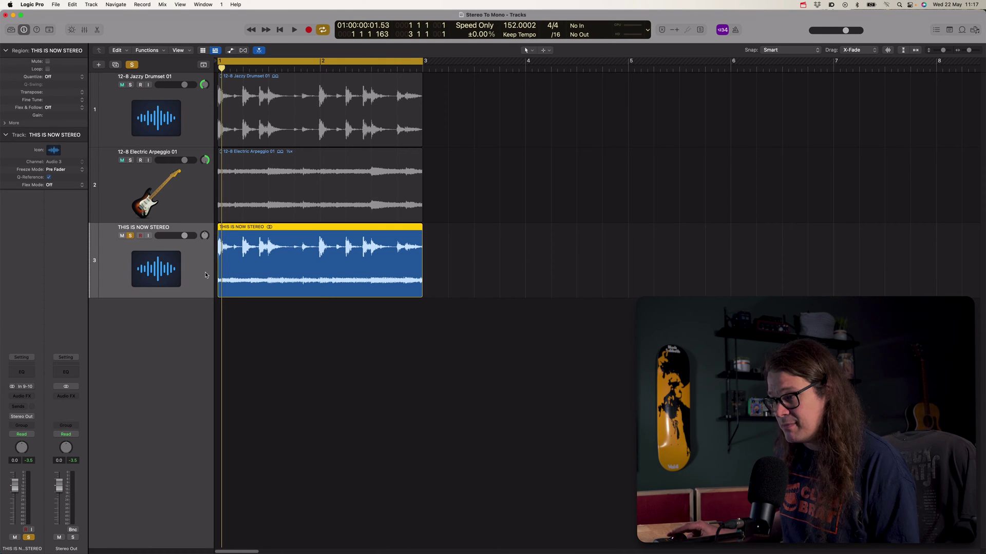
pyautogui.press('super+d')
pyautogui.click(252, 297)
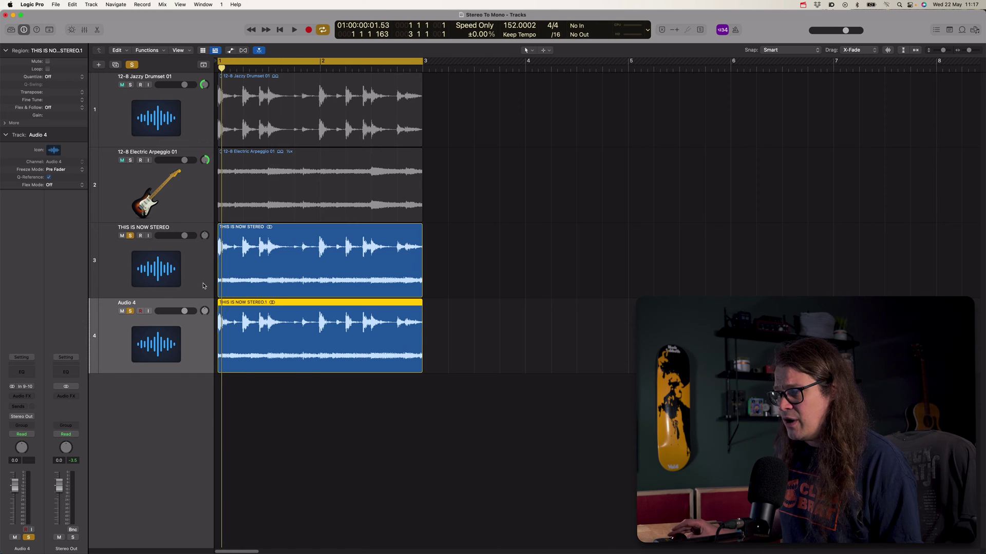
pyautogui.click(204, 286)
# Step: Set the THIS IS NOW STEREO track's input format to Left
pyautogui.press('super+Right')
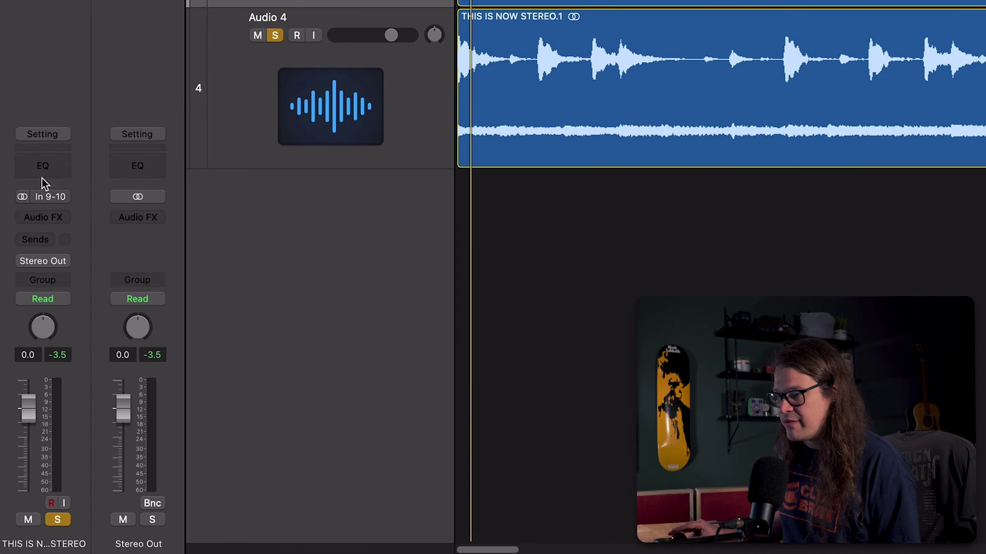
pyautogui.click(244, 93)
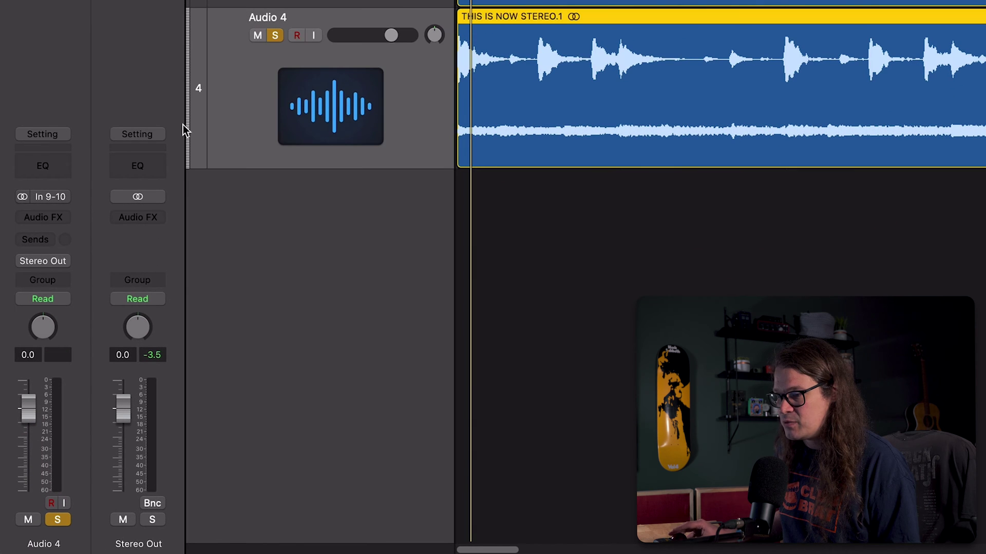
pyautogui.click(183, 7)
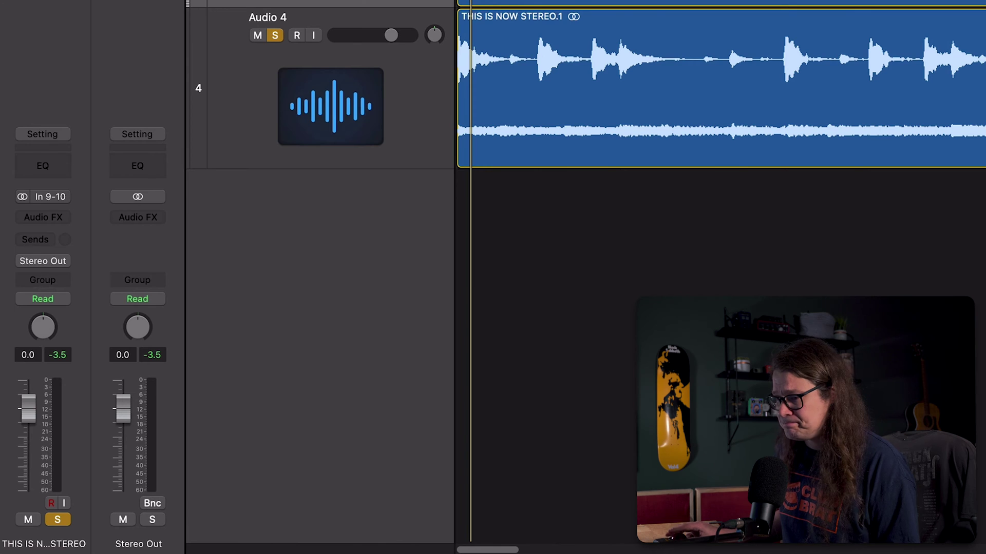
pyautogui.click(23, 197)
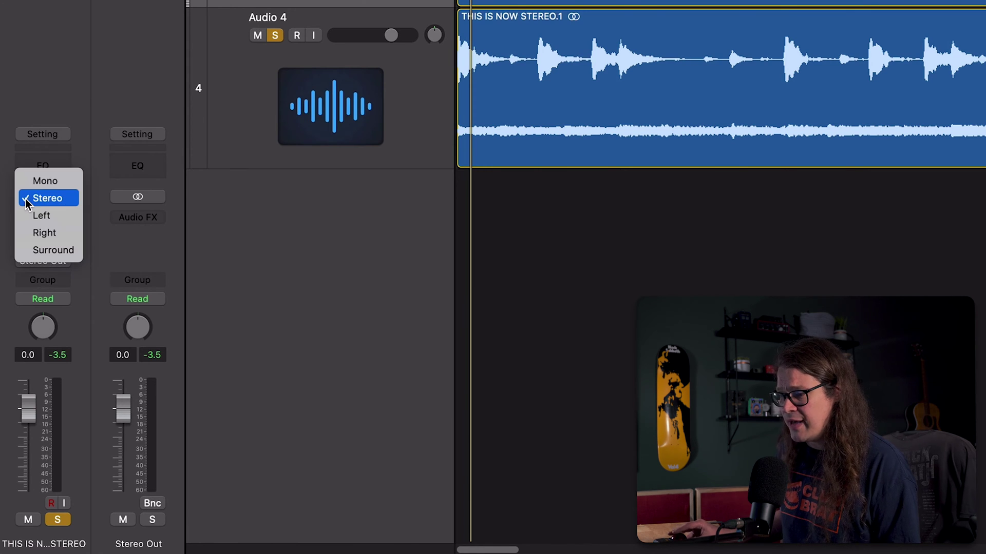
pyautogui.click(63, 217)
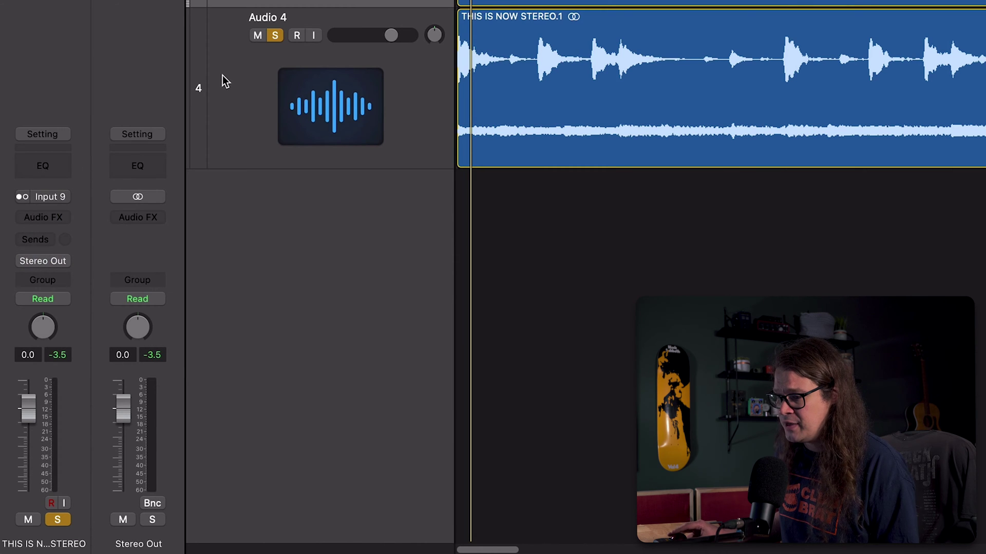
# Step: Set Audio 4's input format to Right and start playback to compare
pyautogui.click(246, 79)
pyautogui.click(23, 197)
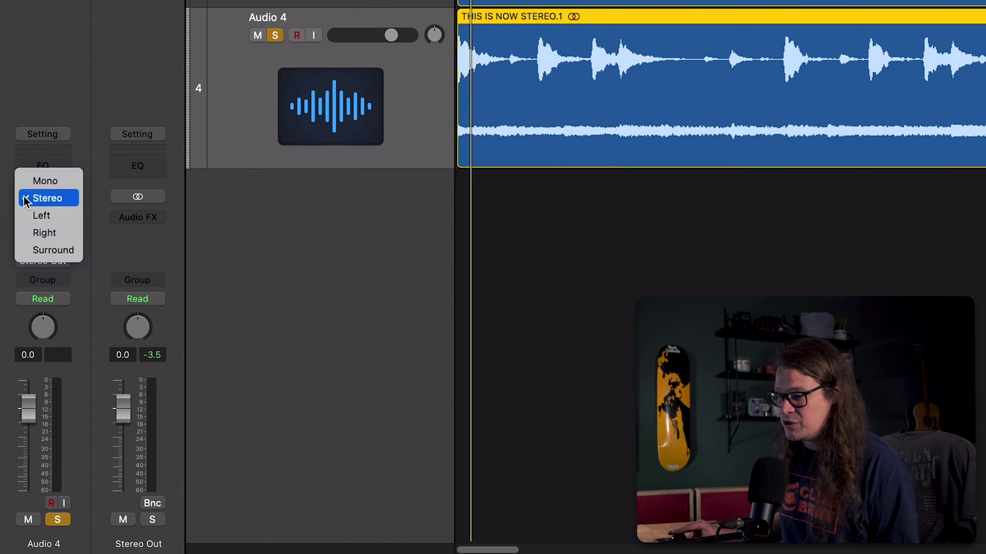
pyautogui.click(53, 232)
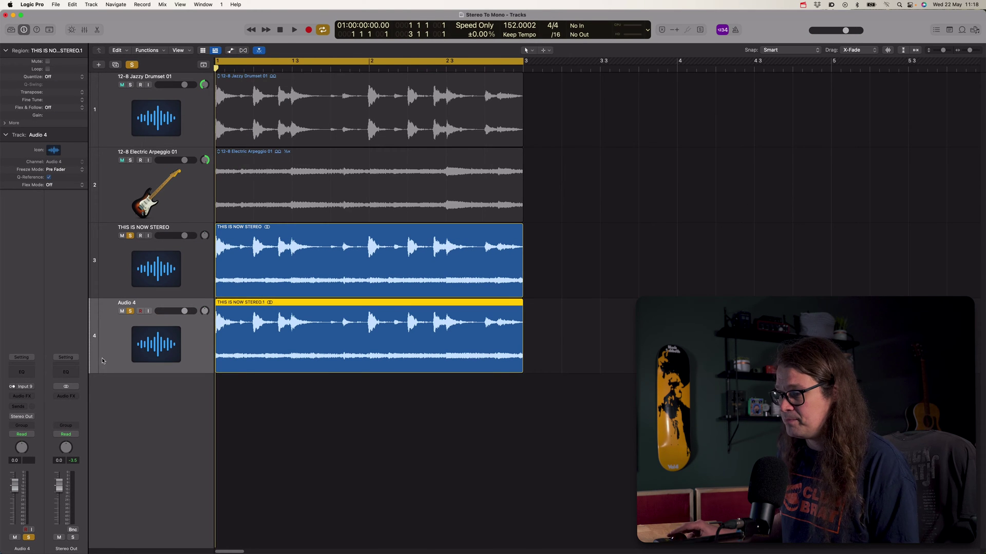
pyautogui.press('space')
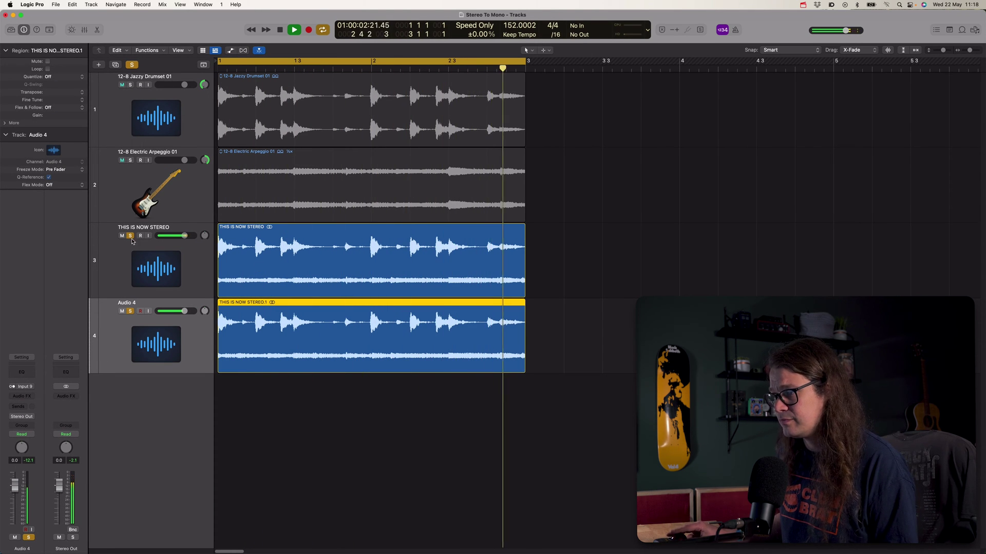
# Step: Toggle solo on the left-channel track while listening, then stop playback
pyautogui.click(130, 236)
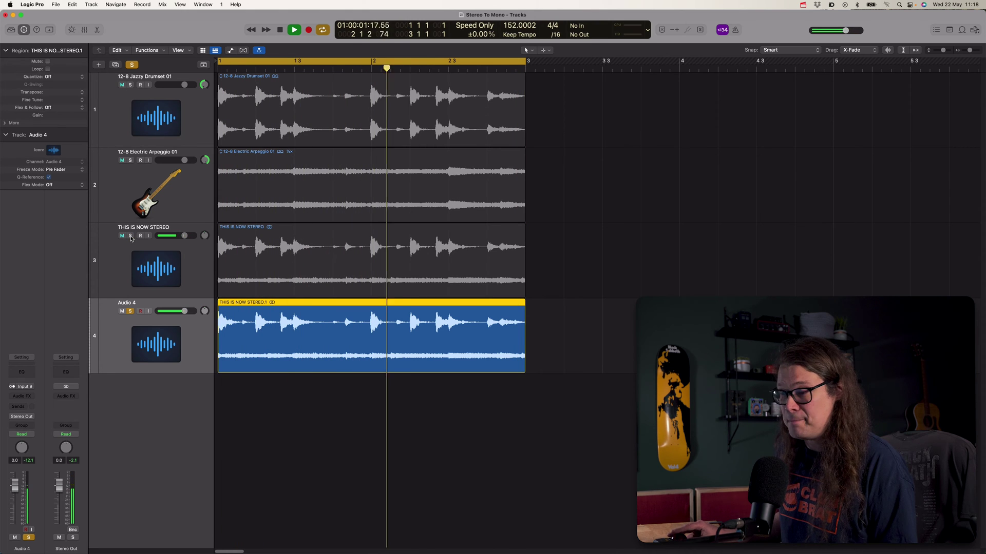
pyautogui.keyDown('alt'); pyautogui.click(130, 235); pyautogui.keyUp('alt')
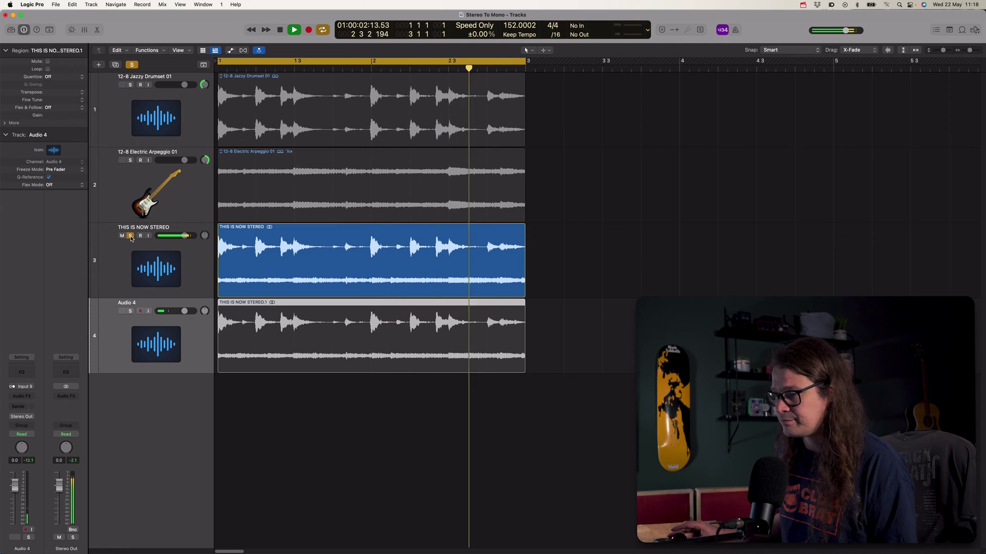
pyautogui.press('space')
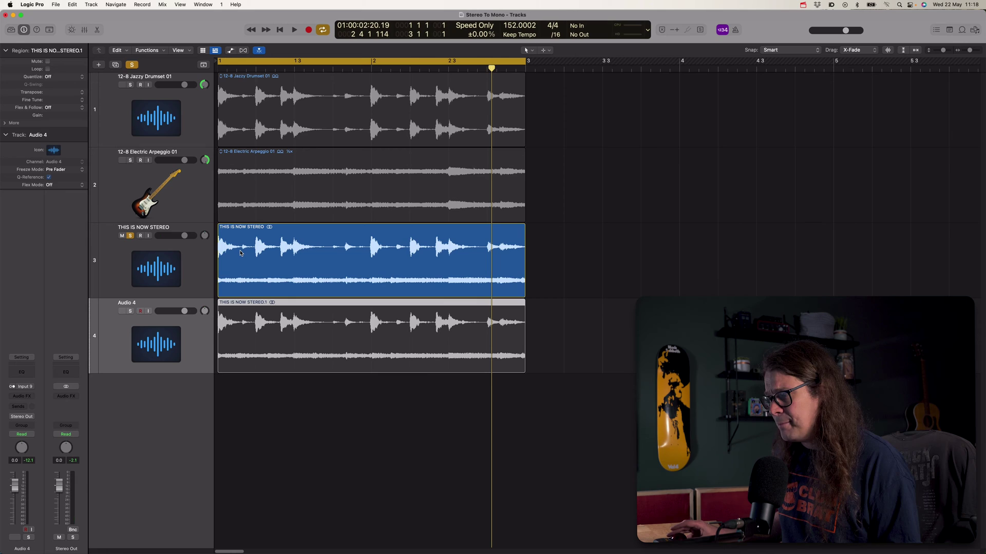
# Step: Bounce the left-channel region in place to a new soloed track 'sdfddfds' and audition it
pyautogui.click(351, 244)
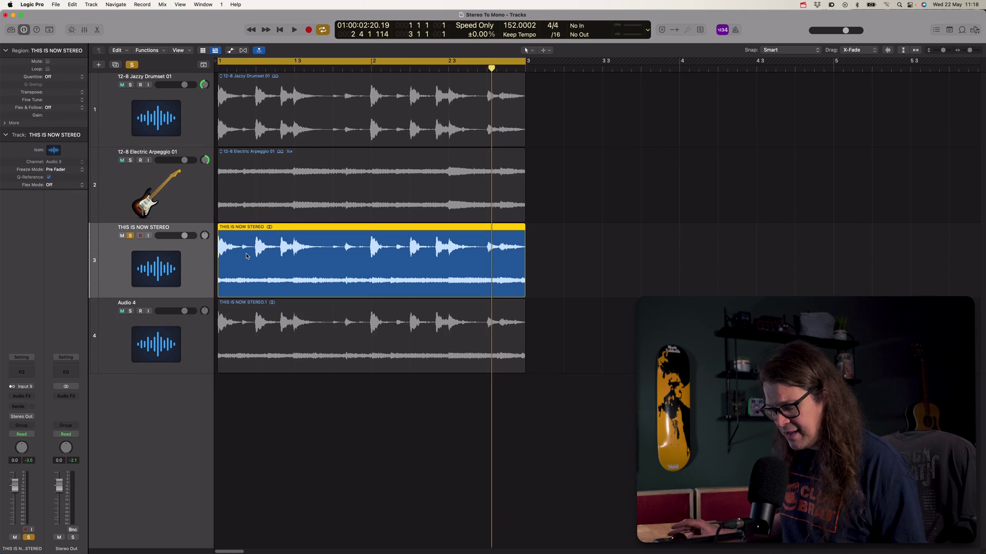
pyautogui.hotkey('ctrl', 'b')
pyautogui.write('sdfddfds')
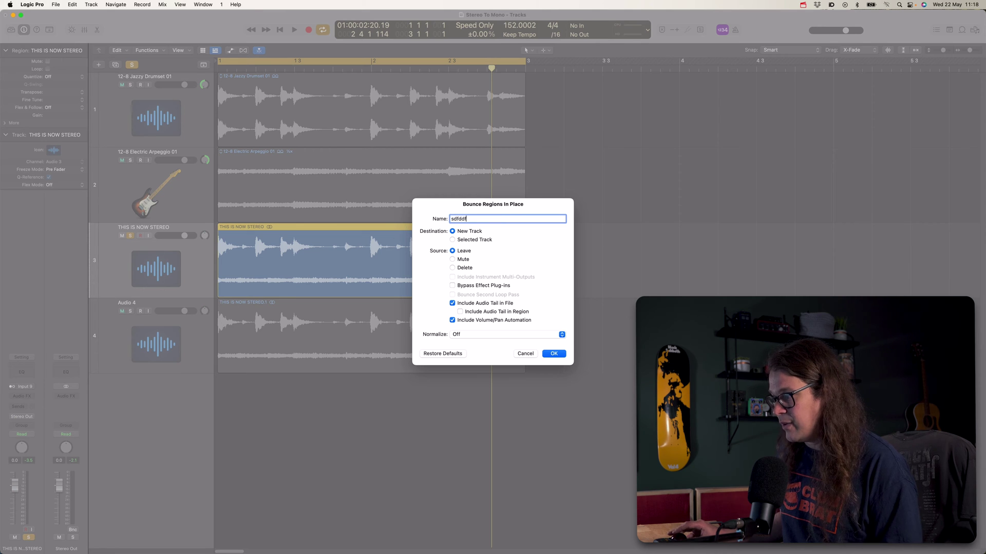
pyautogui.click(554, 354)
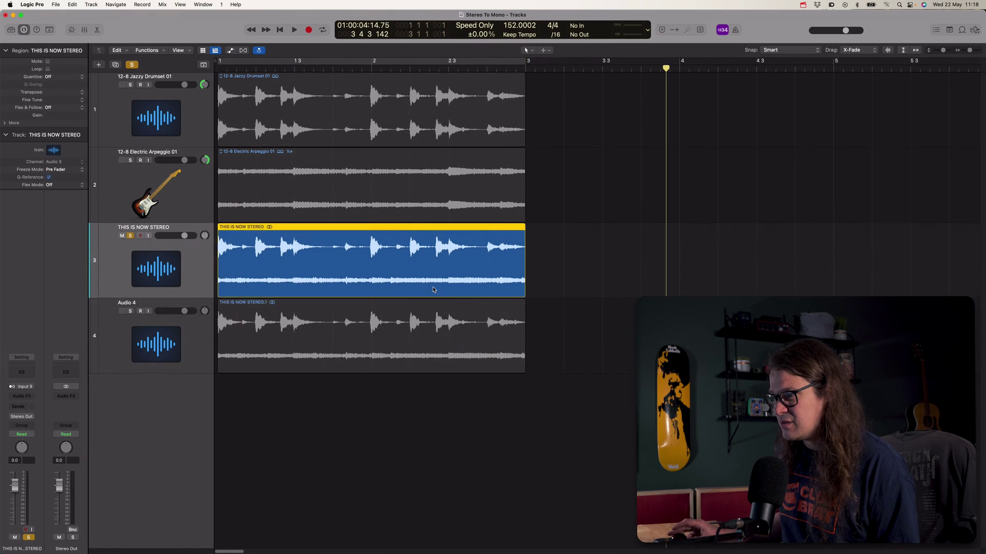
pyautogui.click(130, 311)
pyautogui.press('space')
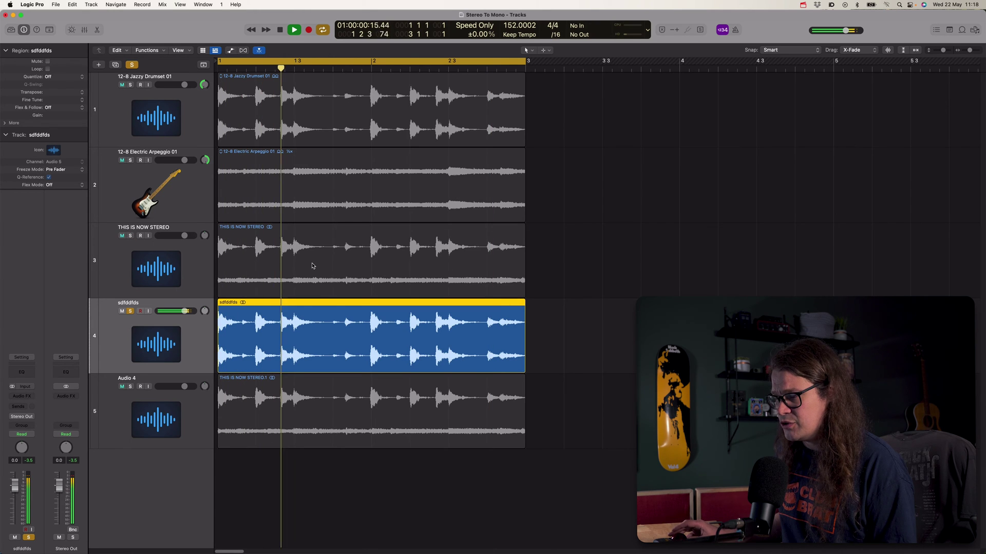
pyautogui.press('space')
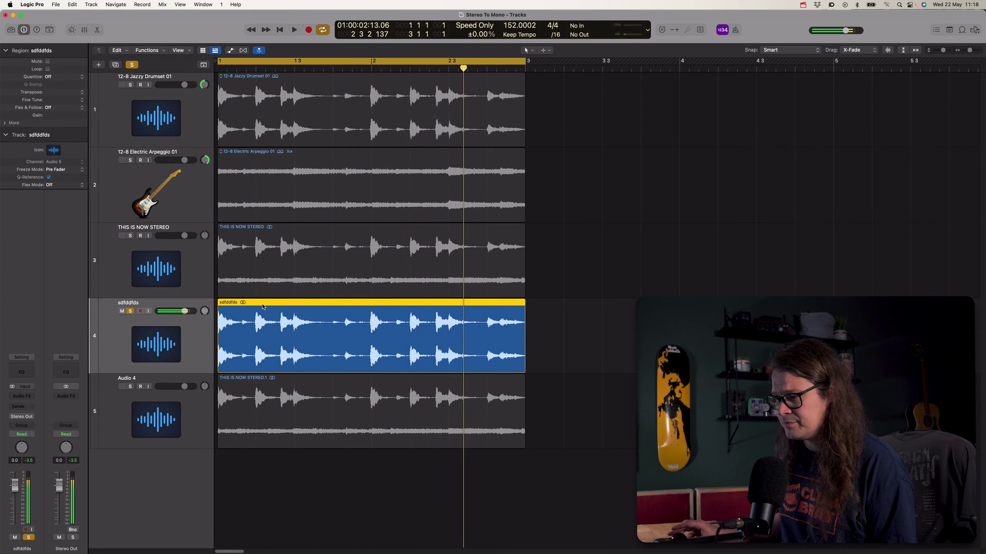
# Step: Shrink track heights, solo Audio 4 and rename it 'gtr', then play it
pyautogui.press('super+Up')
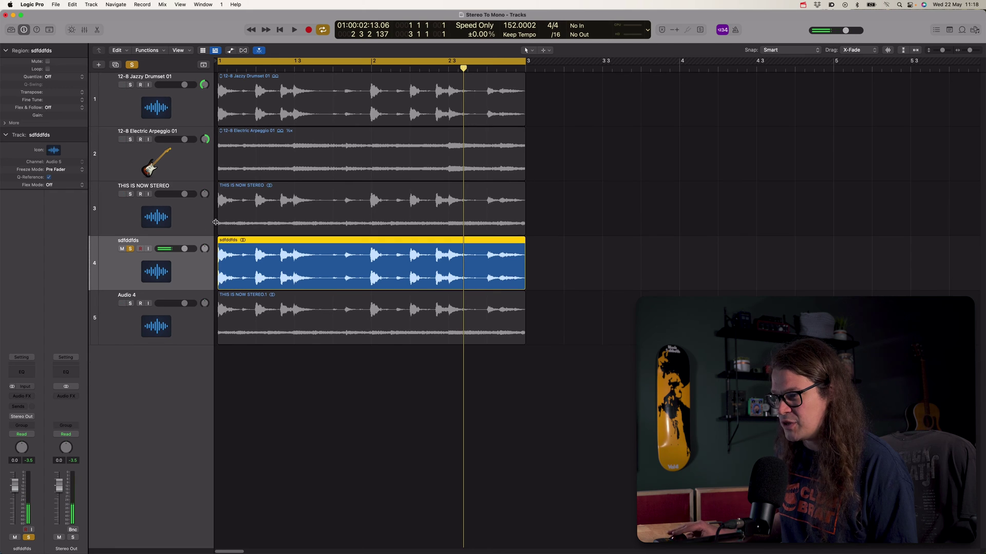
pyautogui.click(200, 225)
pyautogui.click(195, 322)
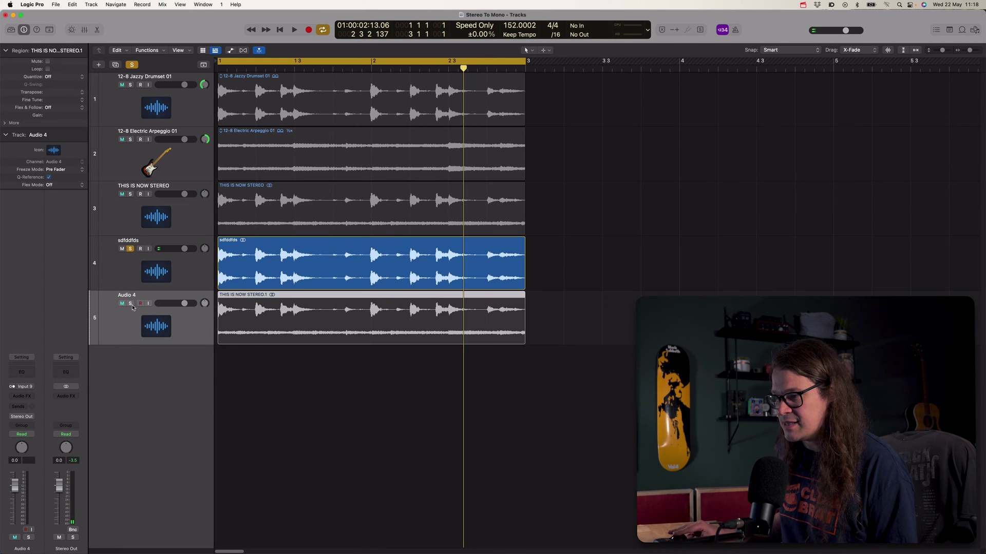
pyautogui.click(140, 311)
pyautogui.doubleClick(126, 295)
pyautogui.write('gtr')
pyautogui.press('Return')
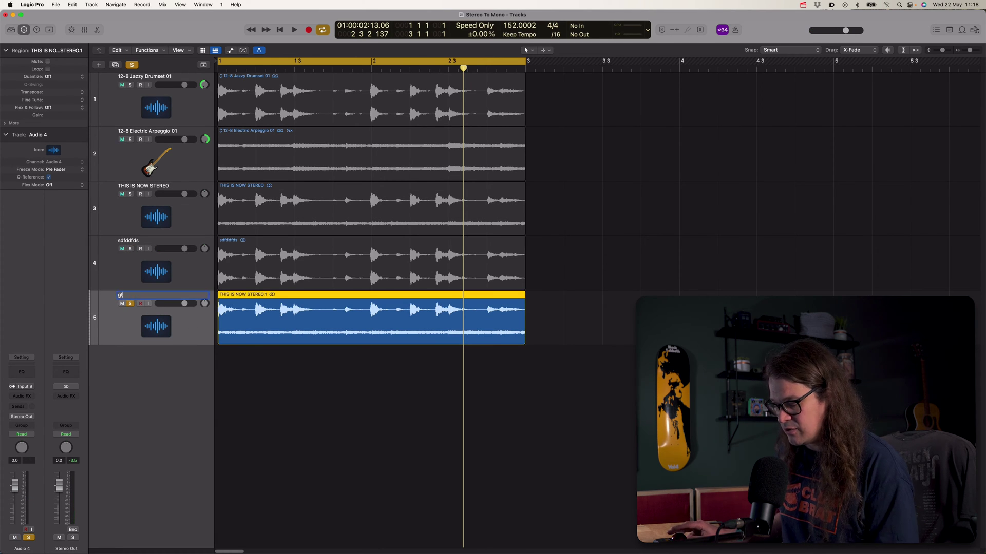
pyautogui.press('space')
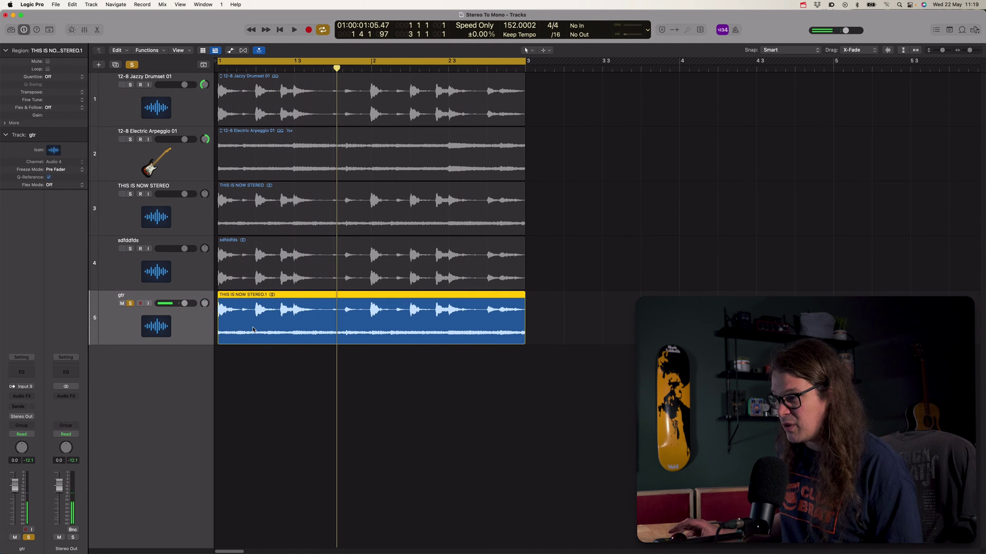
# Step: Bounce the gtr region to a new soloed track 'guitar' and move it above gtr
pyautogui.hotkey('ctrl', 'b')
pyautogui.write('guitar')
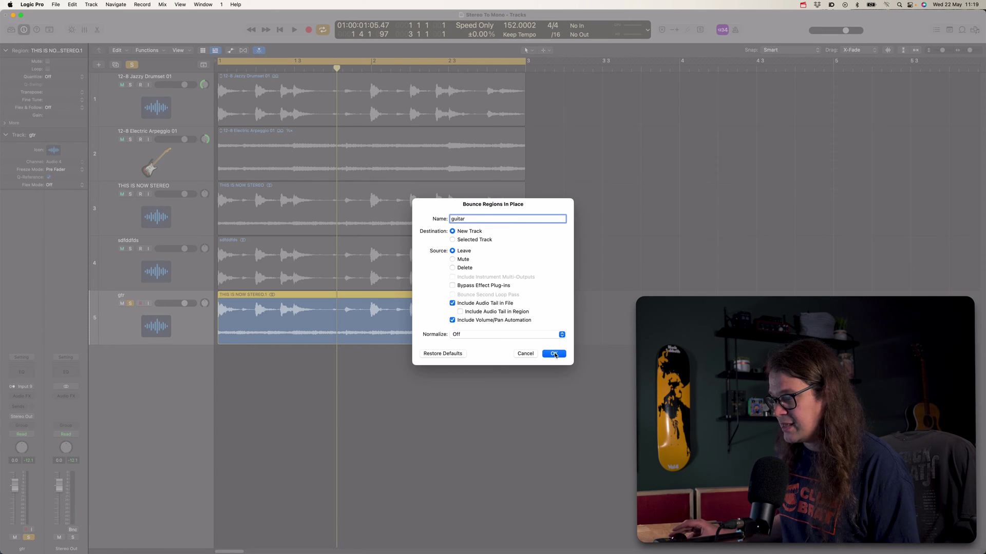
pyautogui.click(554, 354)
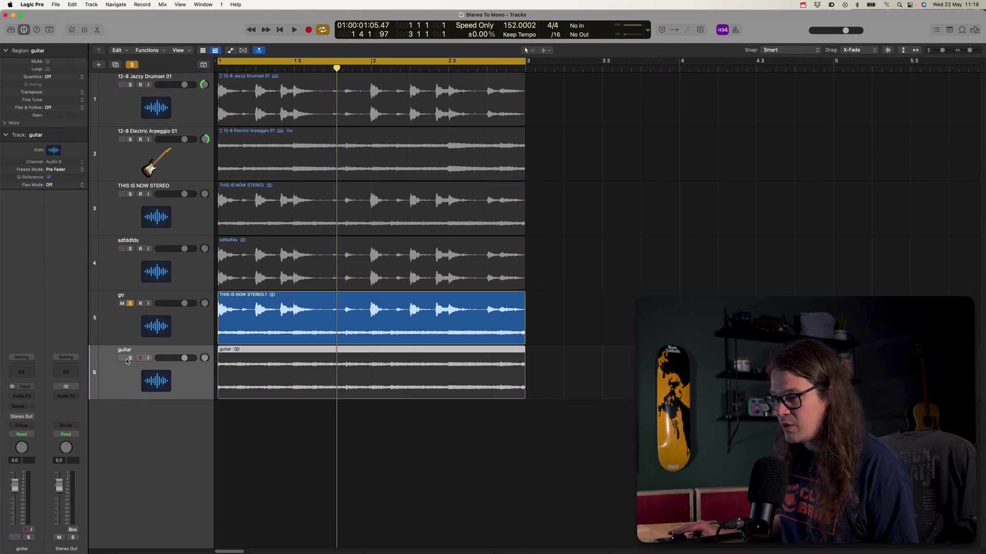
pyautogui.click(131, 359)
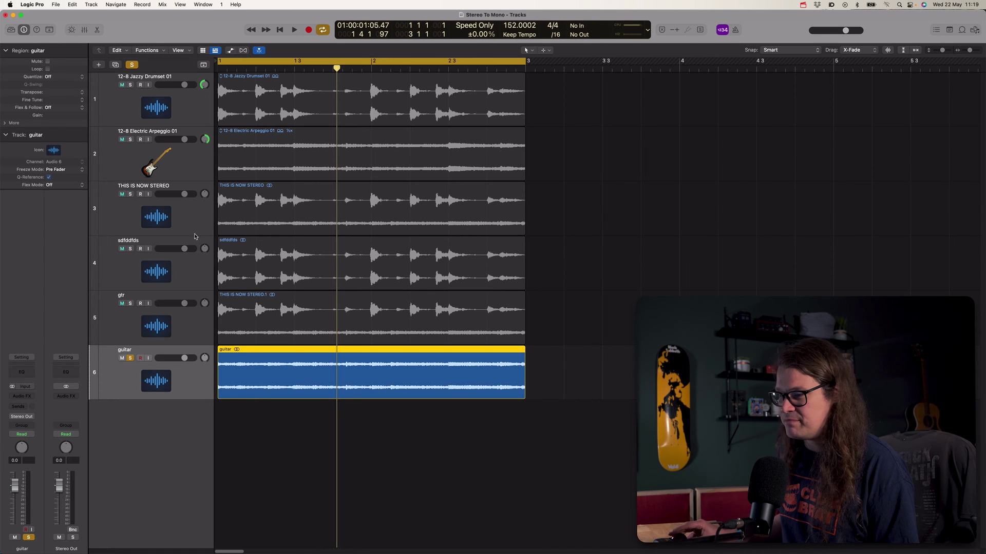
pyautogui.moveTo(200, 394); pyautogui.dragTo(200, 320)
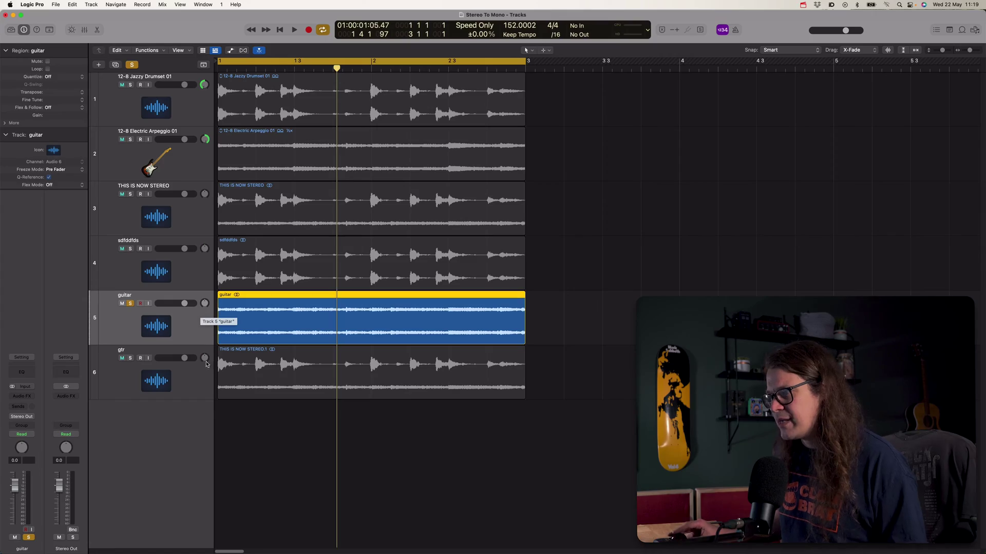
# Step: Delete the sdfddfds, guitar and gtr tracks along with the gtr region
pyautogui.keyDown('shift'); pyautogui.click(195, 275); pyautogui.keyUp('shift')
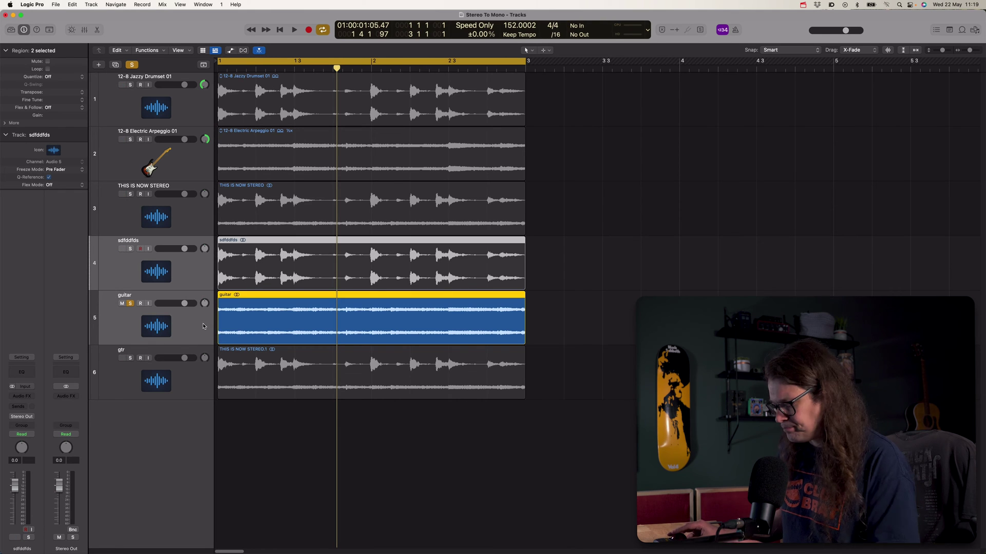
pyautogui.press('super+BackSpace')
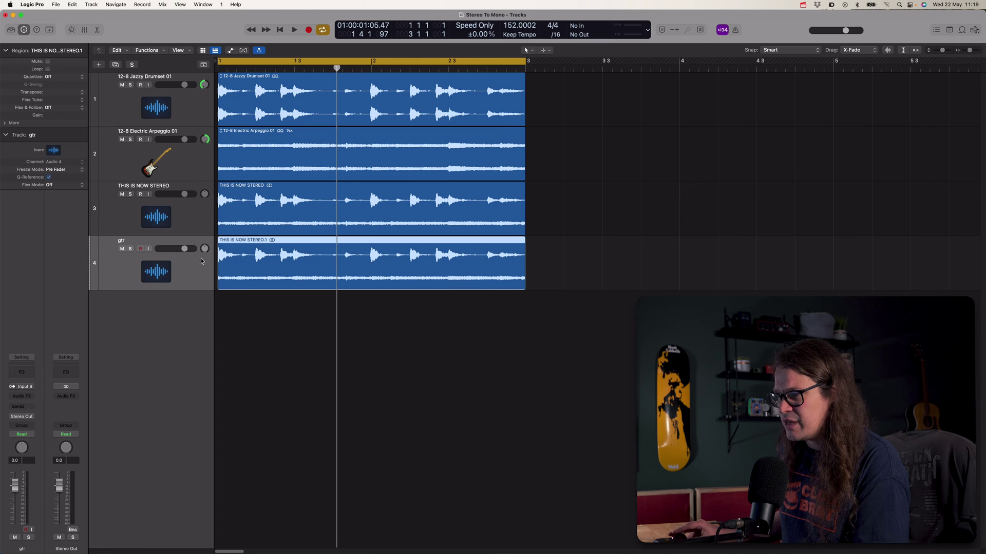
pyautogui.press('Delete')
pyautogui.press('super+BackSpace')
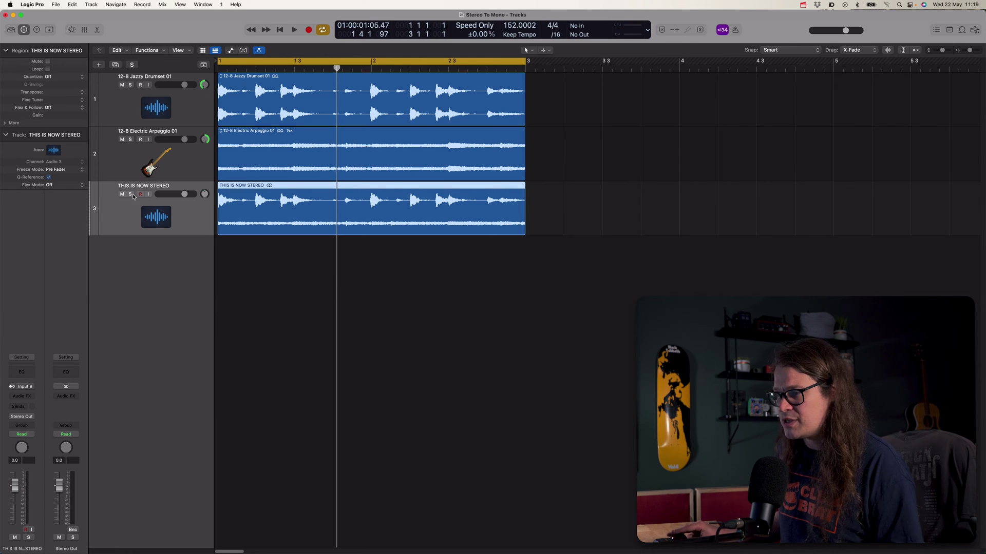
# Step: Solo THIS IS NOW STEREO, set its input format to Stereo, audition it and show project audio
pyautogui.click(130, 194)
pyautogui.press('space')
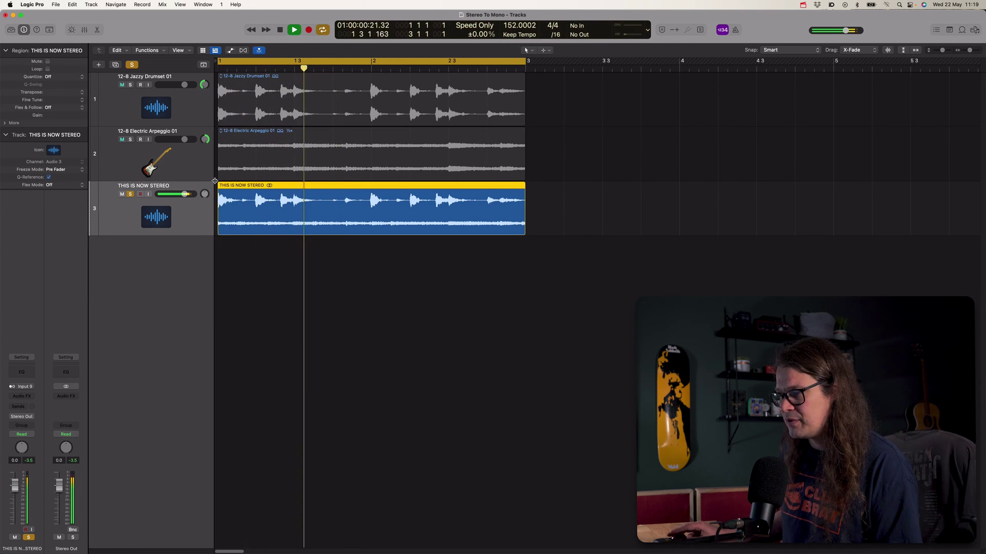
pyautogui.press('space')
pyautogui.click(11, 386)
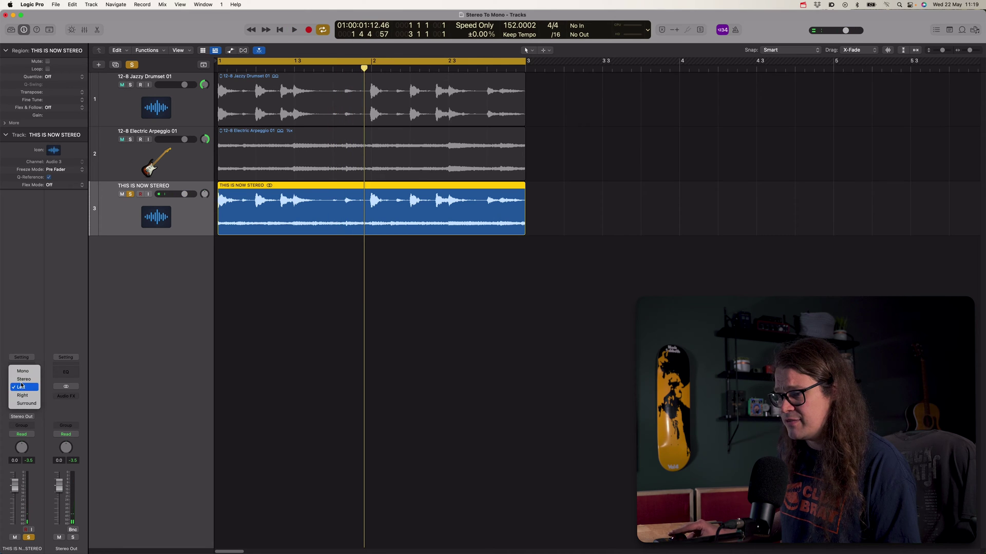
pyautogui.click(24, 379)
pyautogui.press('space')
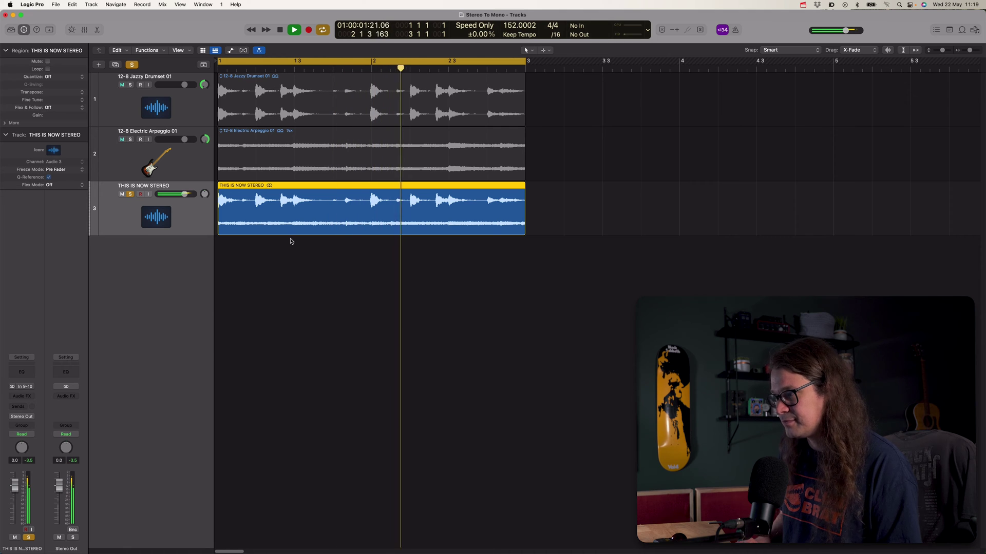
pyautogui.press('space')
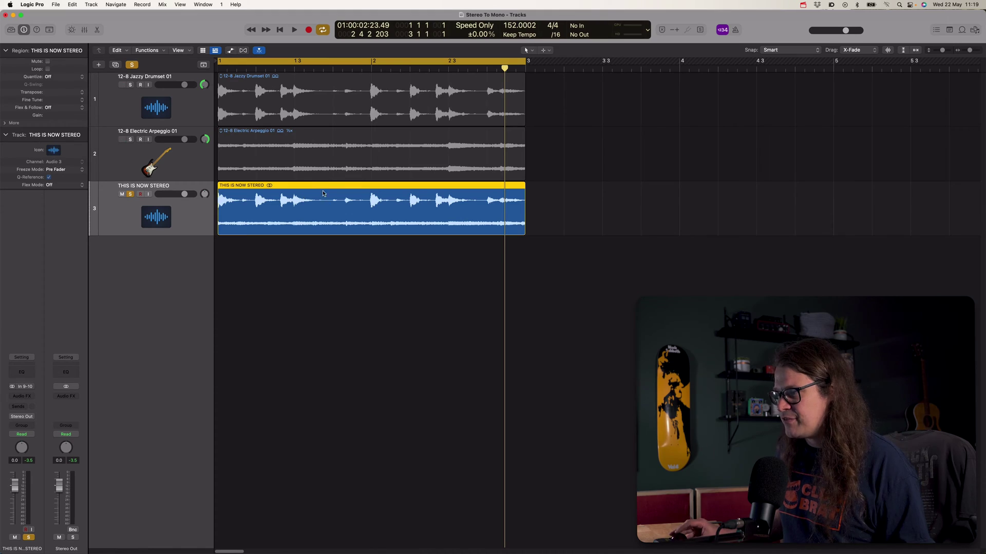
pyautogui.click(975, 31)
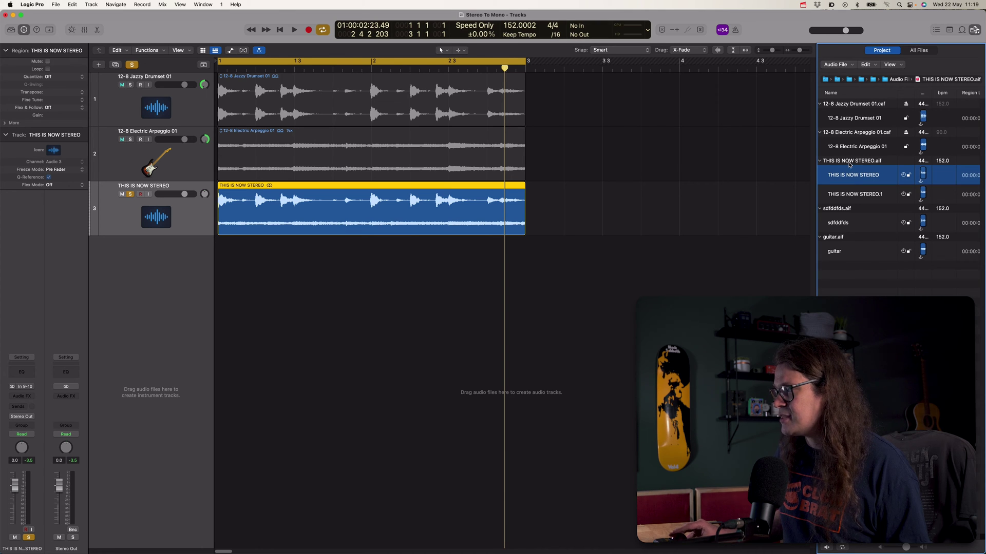
# Step: Convert THIS IS NOW STEREO.aif Interleaved to Split, saved as 'SPLIT STEREO TRACK' into project audio
pyautogui.click(851, 161)
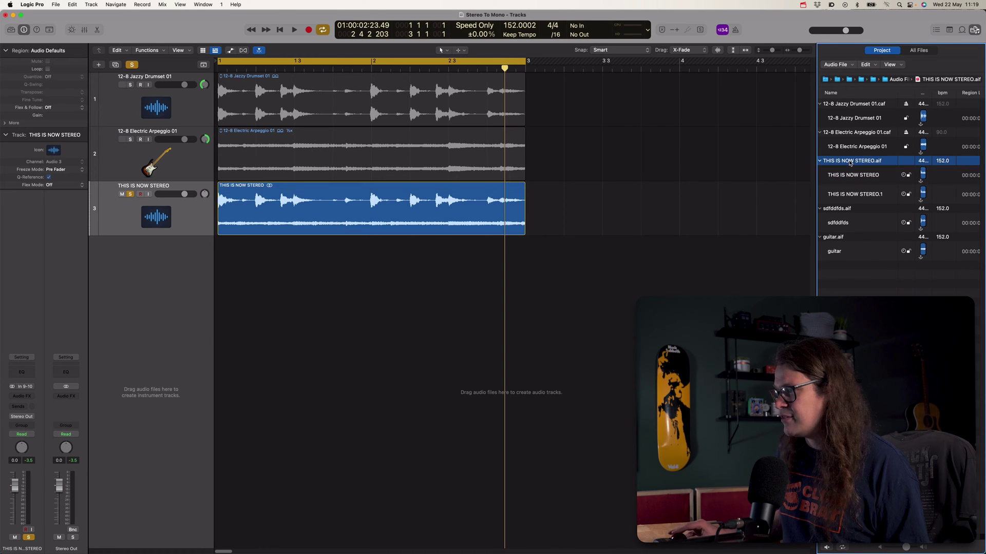
pyautogui.click(257, 187)
pyautogui.click(868, 165)
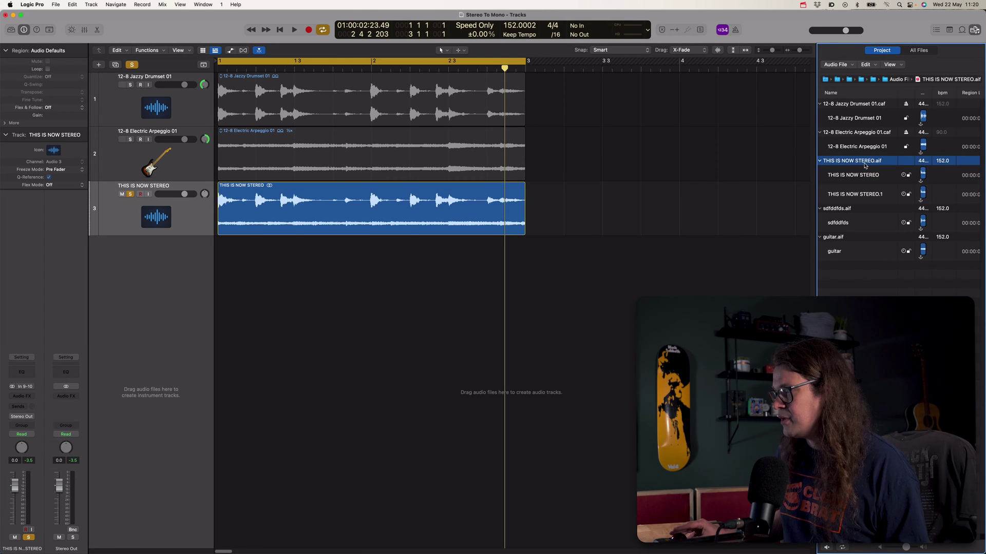
pyautogui.rightClick(866, 163)
pyautogui.click(882, 180)
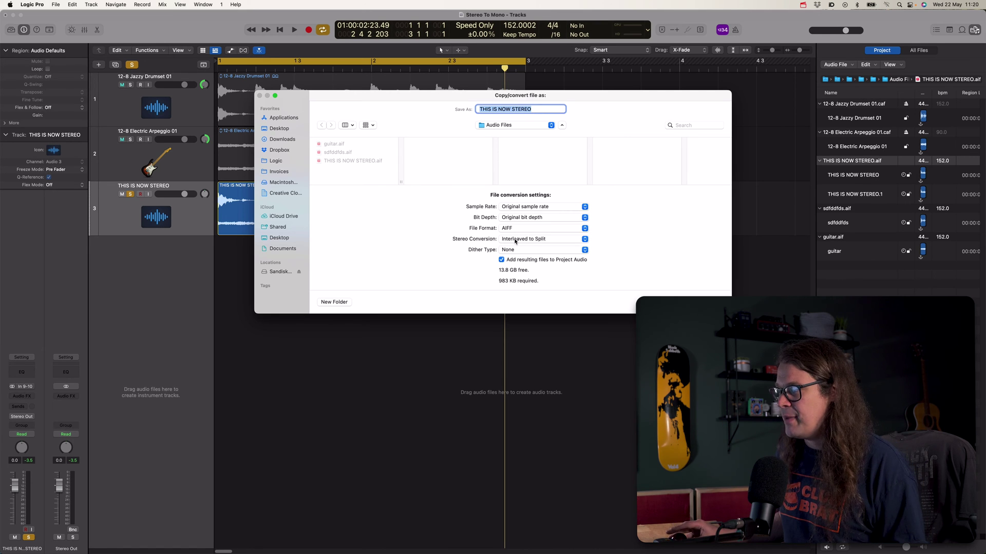
pyautogui.click(515, 241)
pyautogui.click(520, 241)
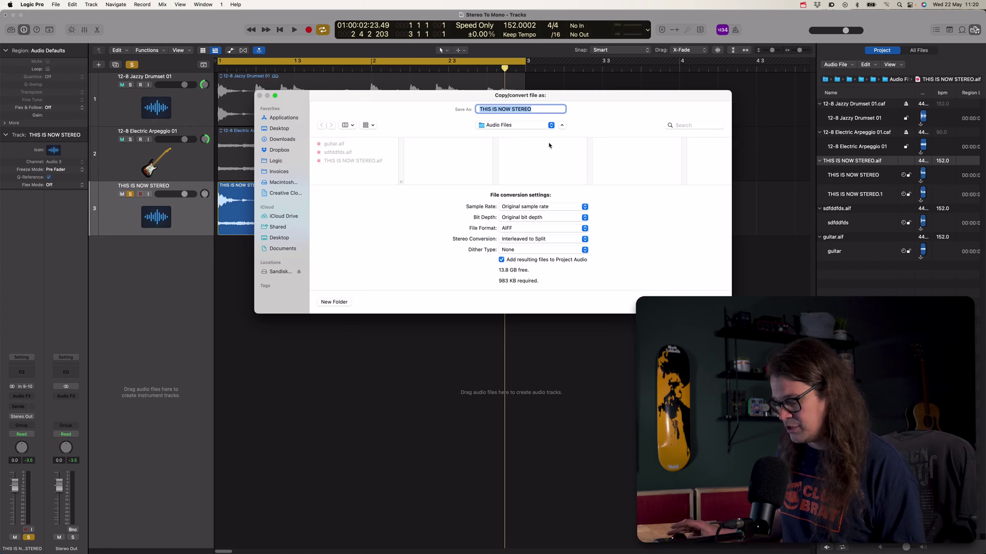
pyautogui.write('SPL')
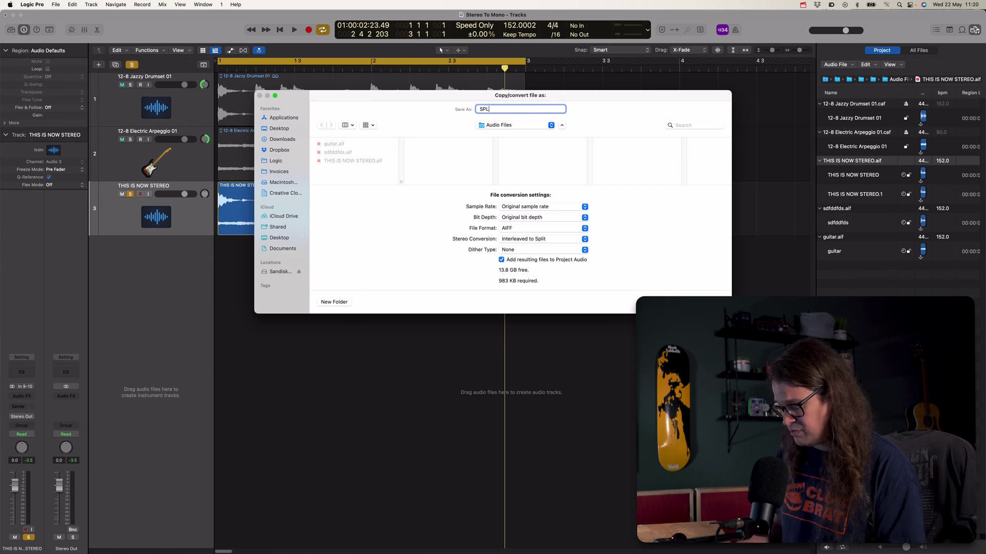
pyautogui.write('IT STEREO T')
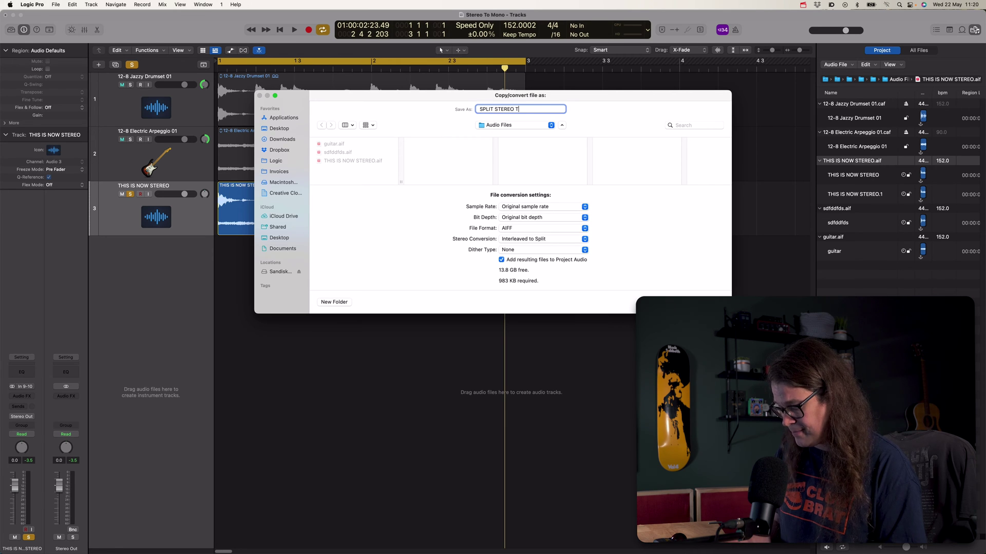
pyautogui.write('RACK')
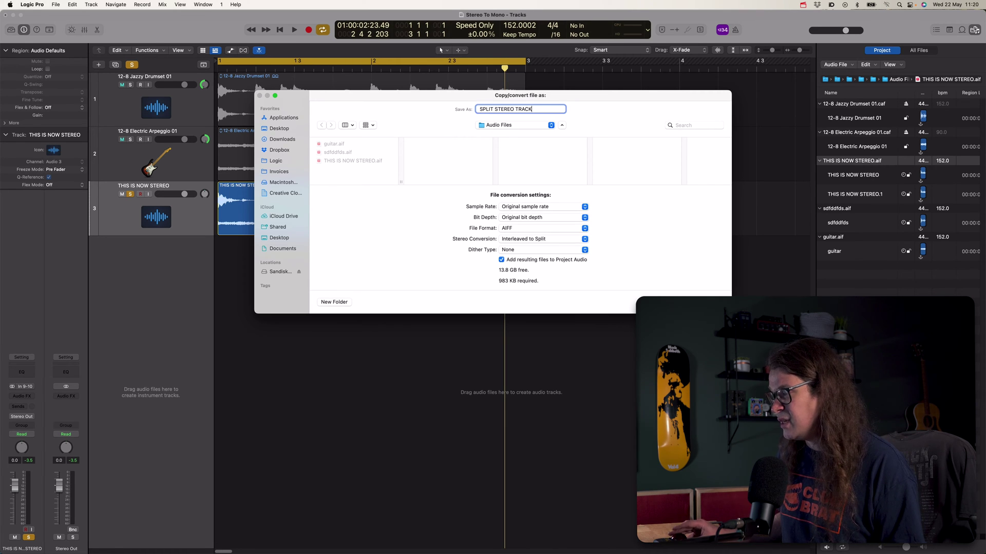
pyautogui.press('Return')
pyautogui.press('super+Tab')
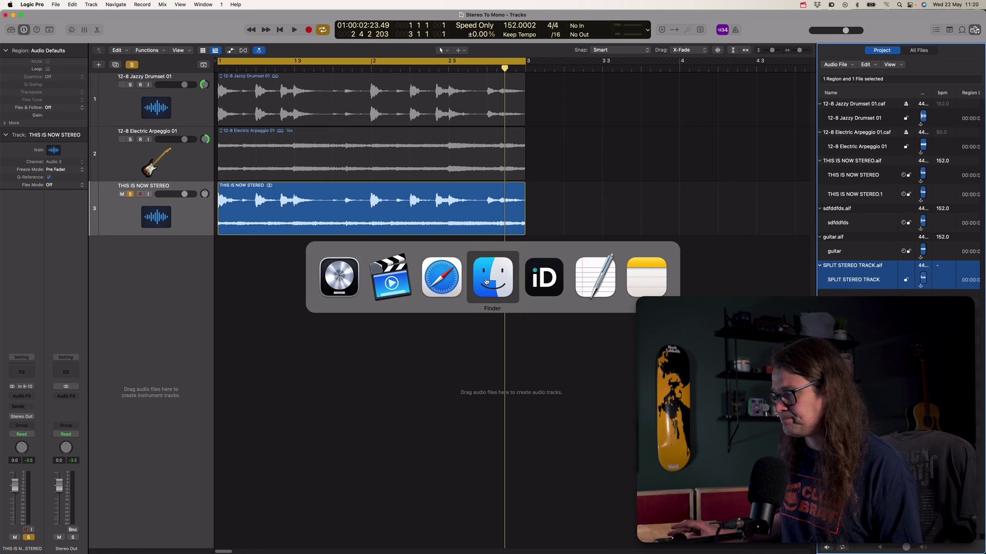
pyautogui.click(552, 237)
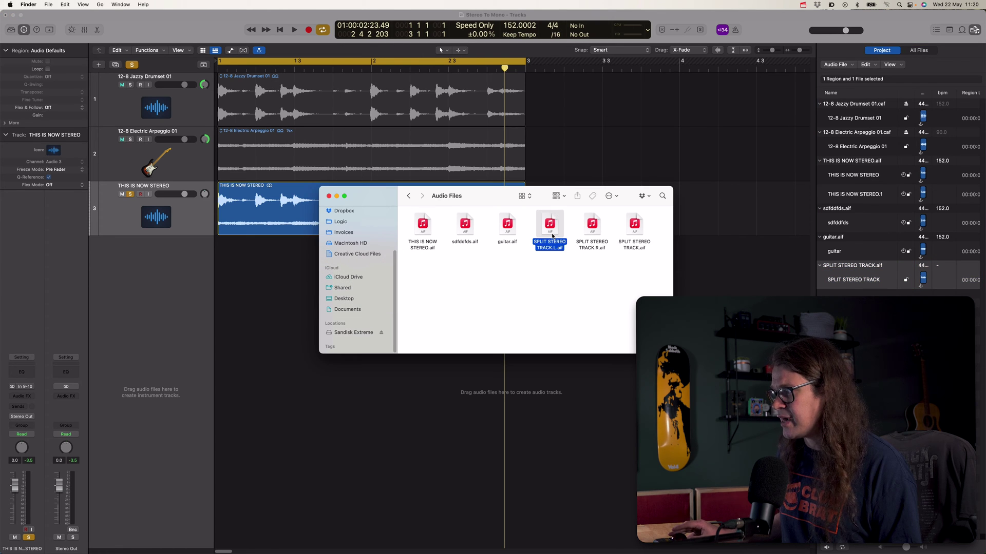
pyautogui.click(593, 236)
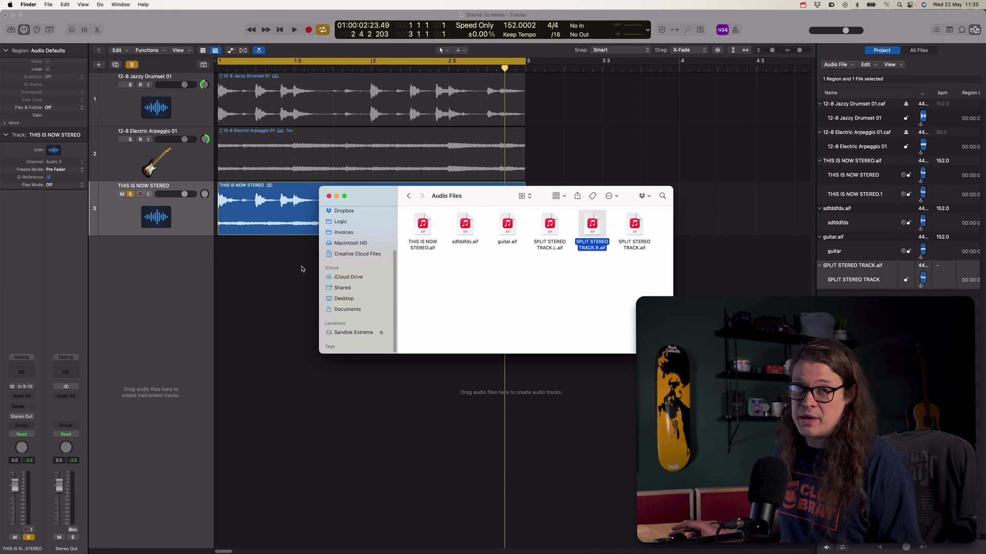
pyautogui.click(302, 269)
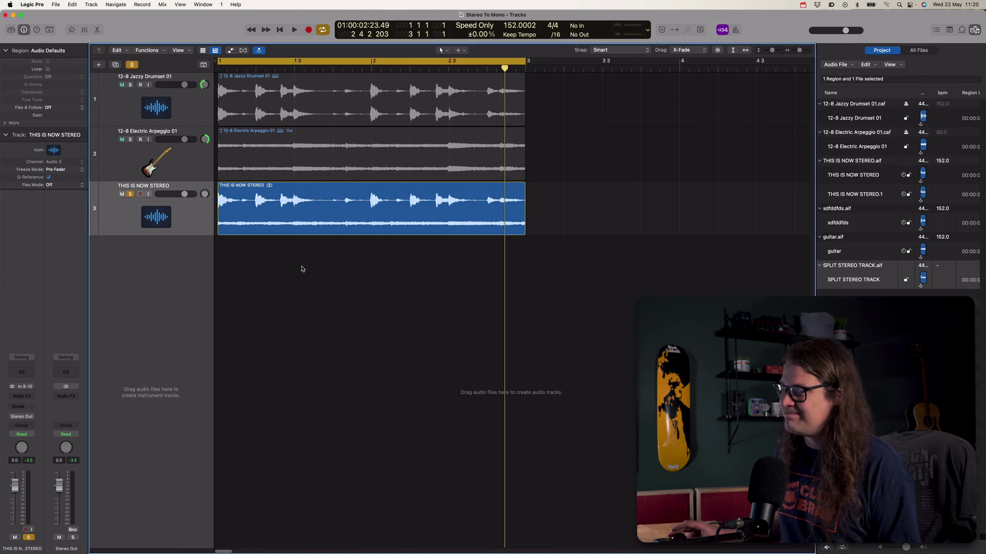
pyautogui.press('super+Tab')
pyautogui.click(550, 226)
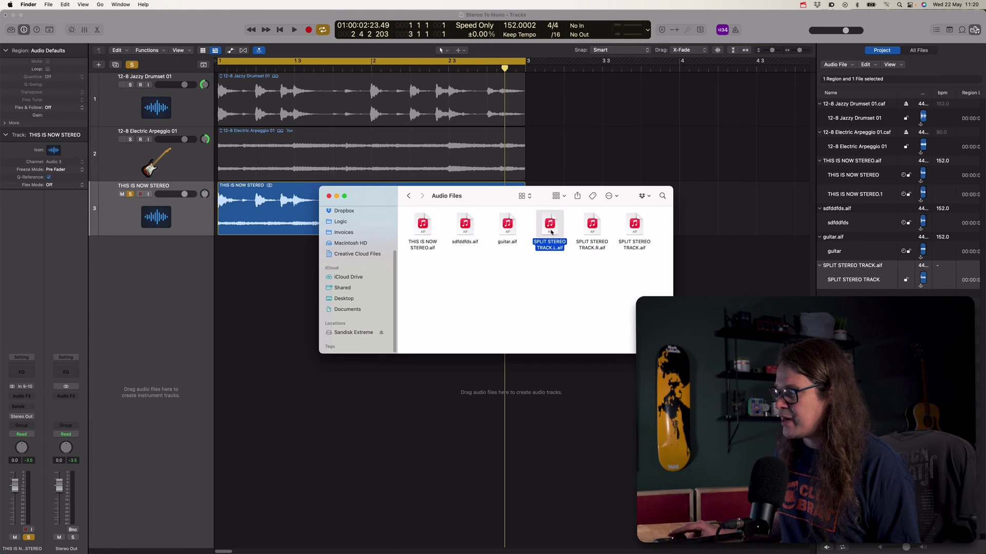
pyautogui.moveTo(550, 233); pyautogui.dragTo(220, 256)
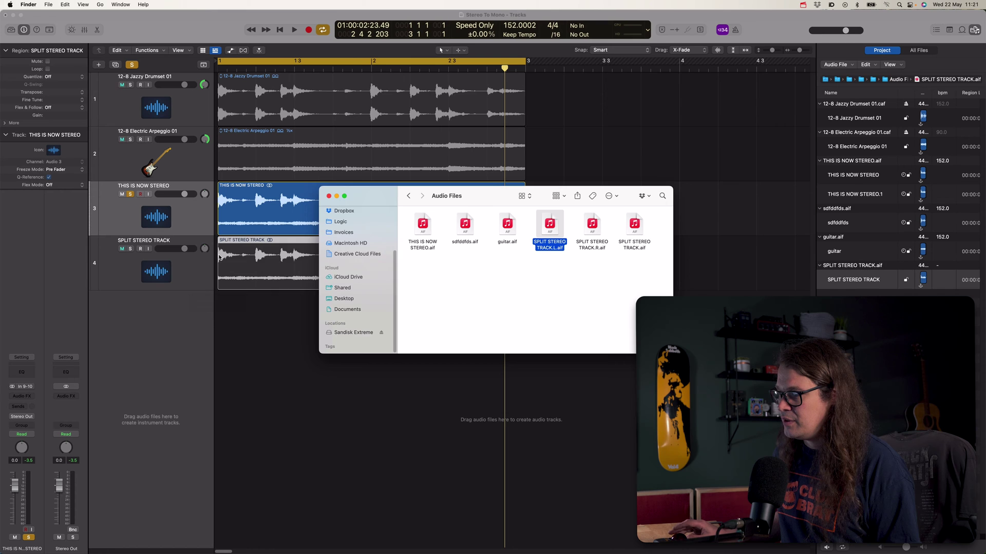
pyautogui.click(251, 319)
pyautogui.press('super+z')
pyautogui.press('super+Tab')
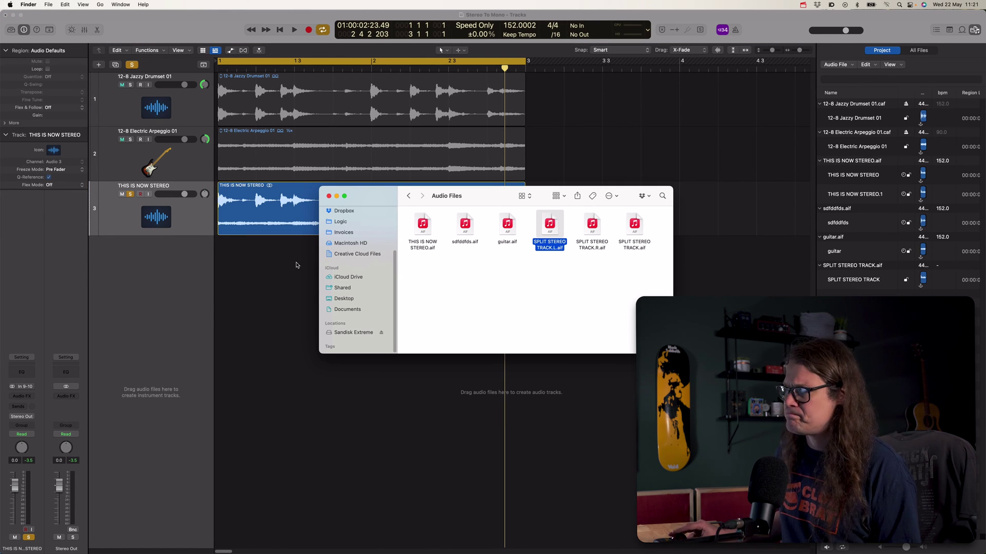
pyautogui.click(296, 265)
# Step: Create one new empty audio track, Audio 4
pyautogui.click(97, 64)
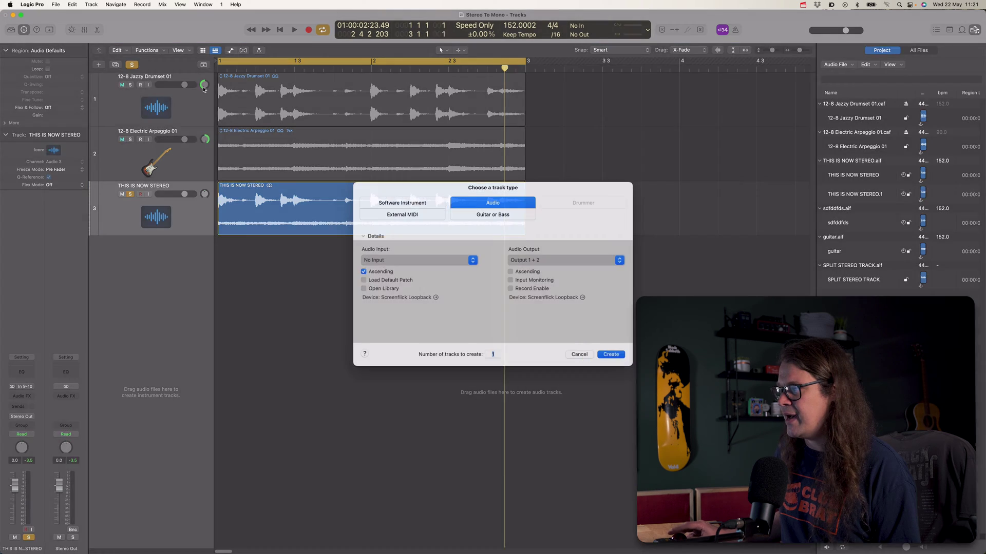
pyautogui.click(607, 363)
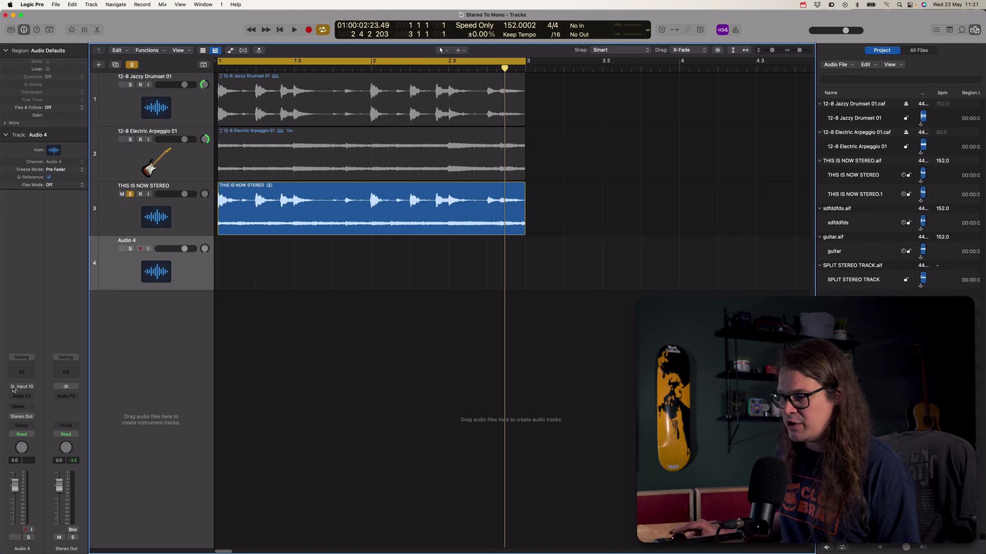
pyautogui.press('super+Tab')
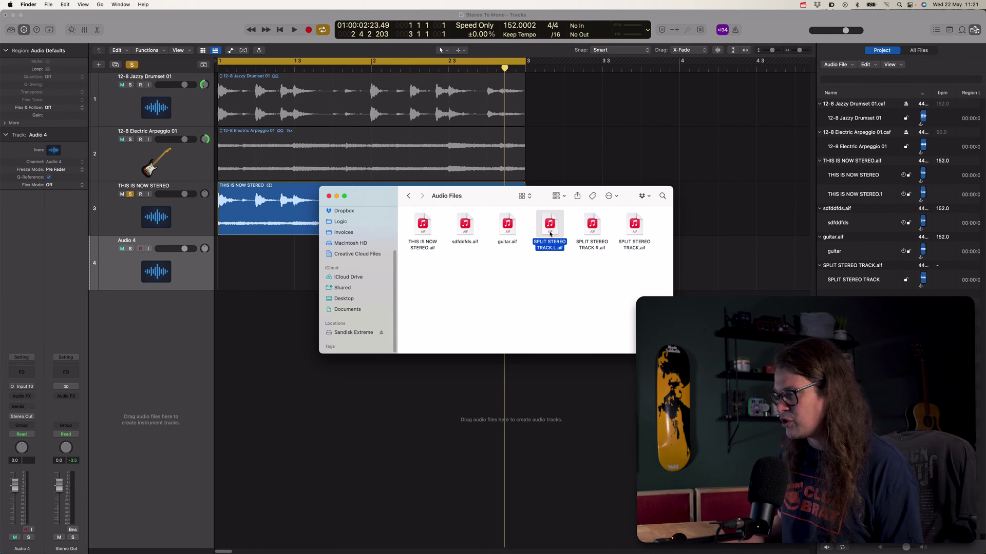
# Step: Rename the left-channel file in Finder to 'SOMETHING STUDPID'
pyautogui.press('Return')
pyautogui.write('SOMETHING STUD')
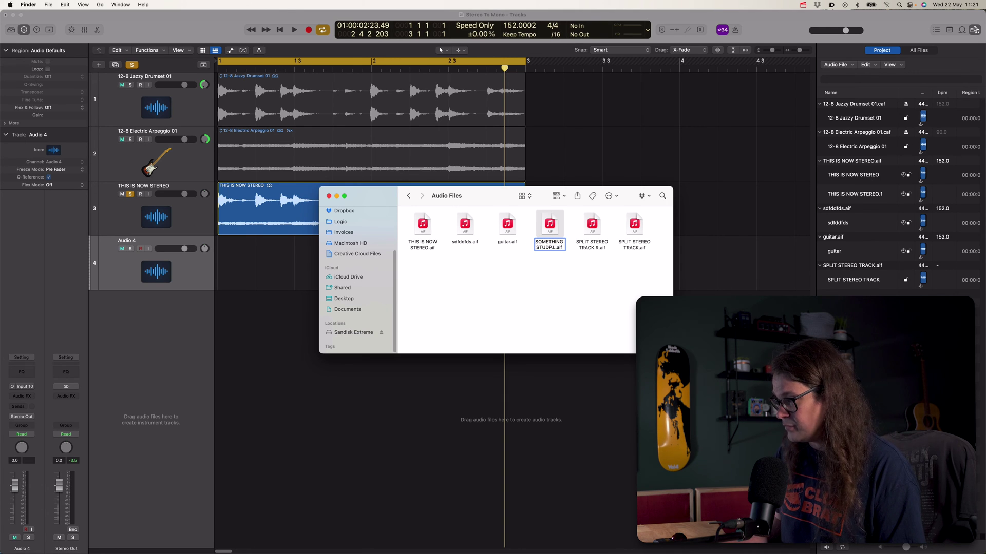
pyautogui.write('PID')
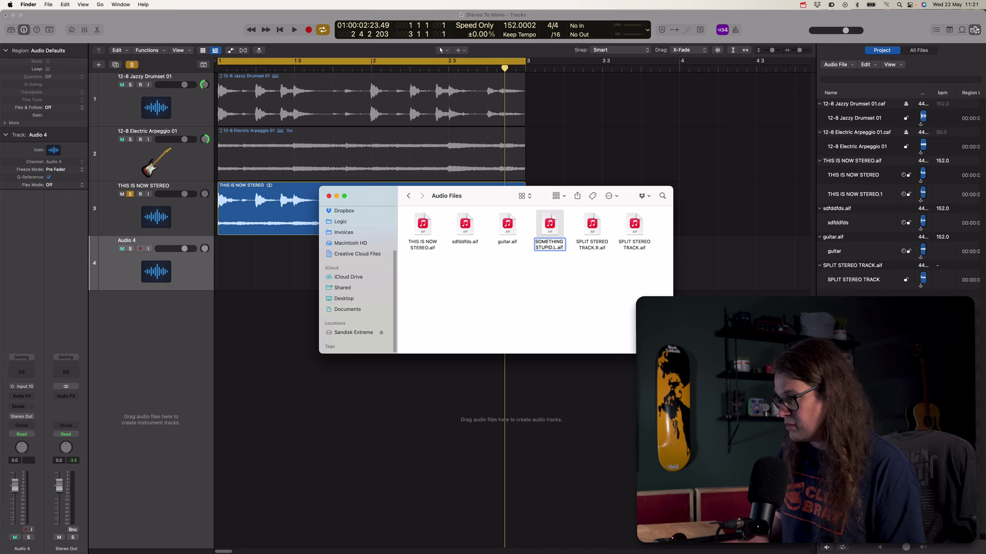
pyautogui.press('Return')
# Step: Drag the left file onto Audio 4 and the right-channel file into Logic as a new track
pyautogui.moveTo(556, 233); pyautogui.dragTo(219, 263)
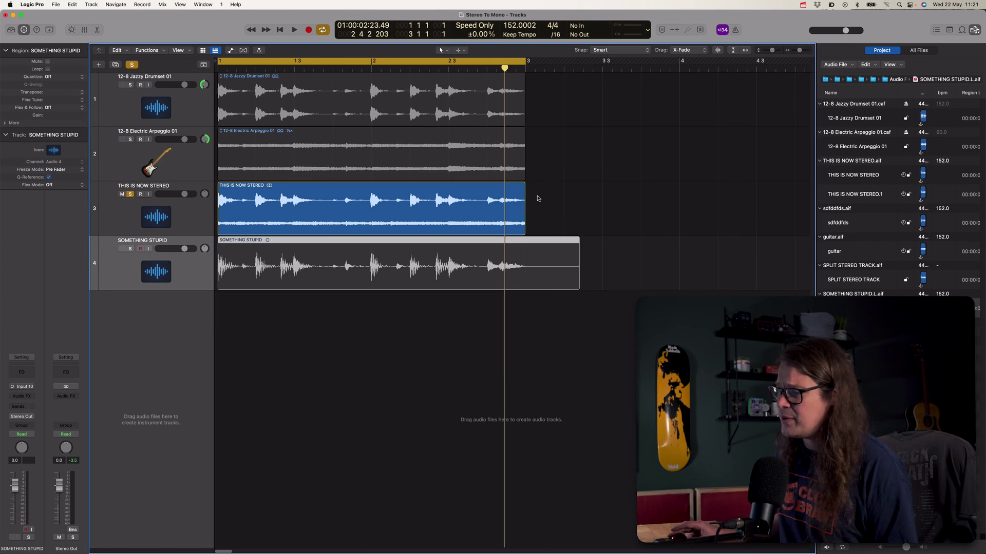
pyautogui.press('super+Tab')
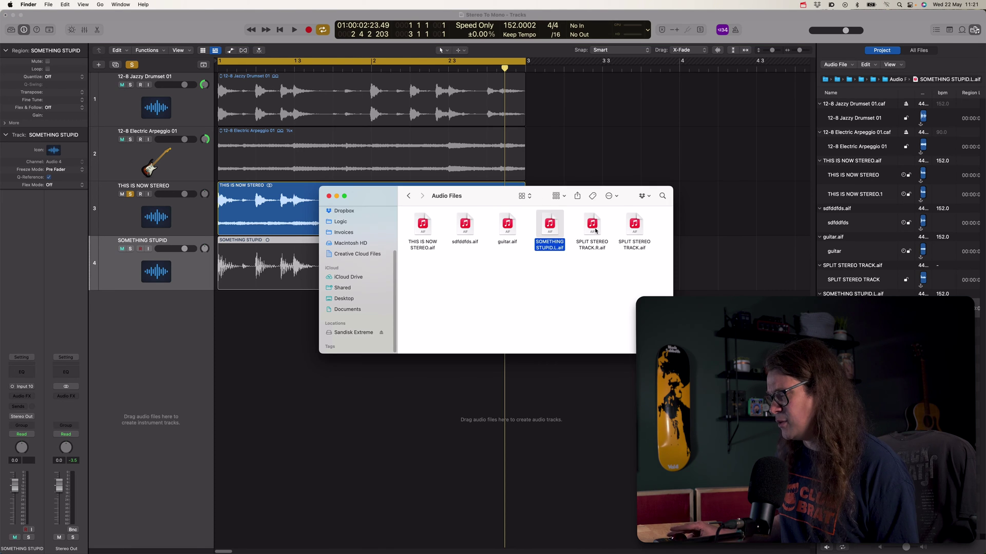
pyautogui.moveTo(596, 231); pyautogui.dragTo(217, 312)
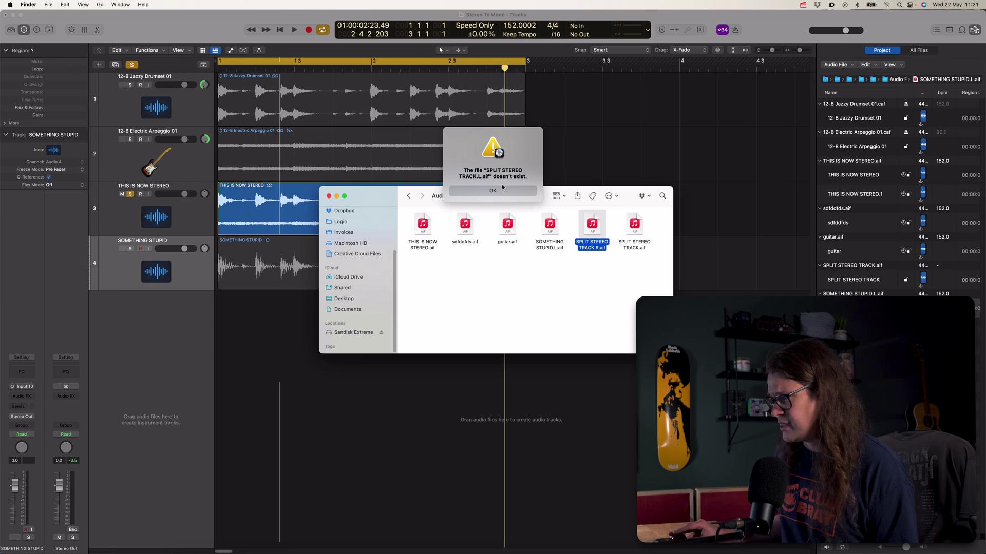
# Step: Dismiss the missing-file warning and rename the left file back to 'SPLIT STEREO TRACK'
pyautogui.click(501, 190)
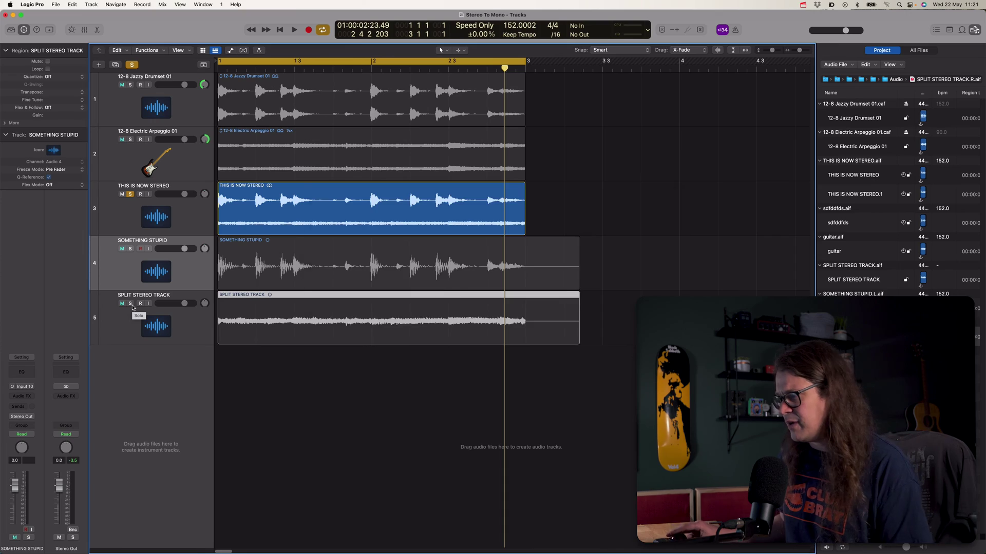
pyautogui.press('super+Tab')
pyautogui.click(548, 235)
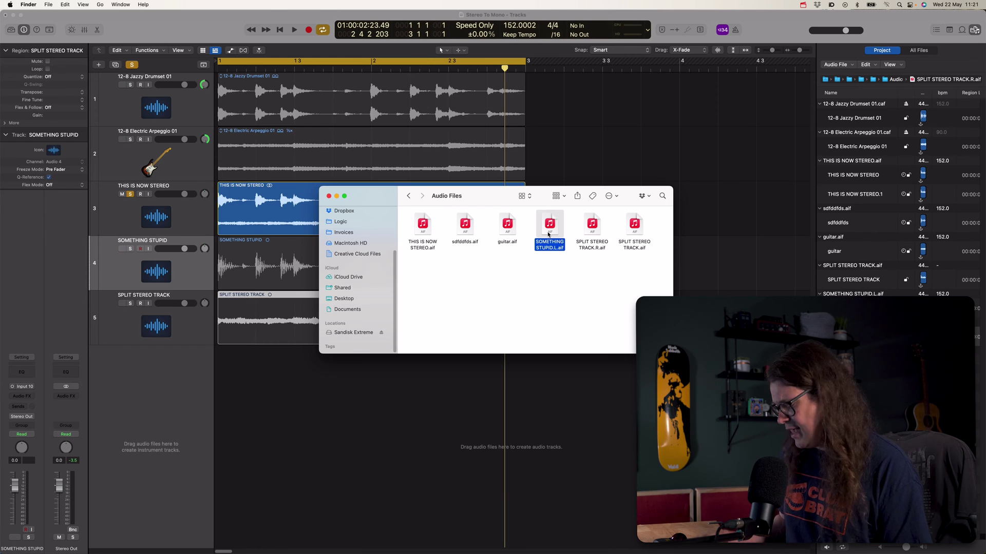
pyautogui.press('Return')
pyautogui.write('SPLIT STEREO TR')
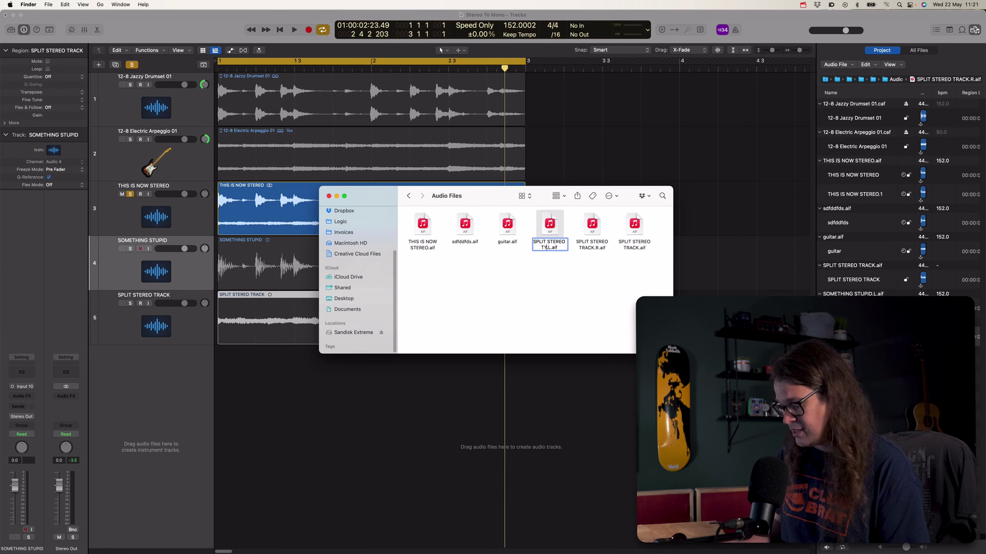
pyautogui.write('ACK')
pyautogui.press('Return')
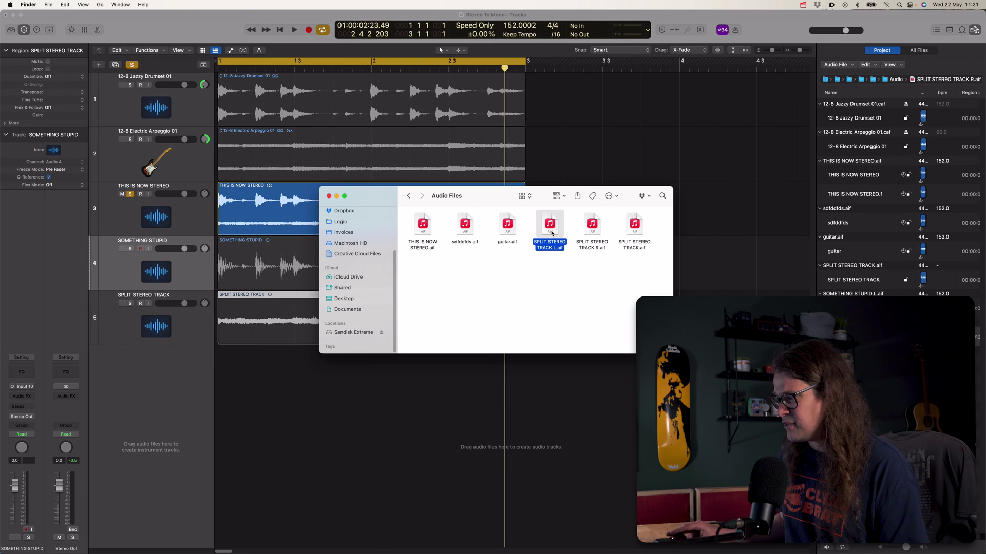
# Step: Add a new empty audio track, Audio 6, to the project
pyautogui.click(239, 381)
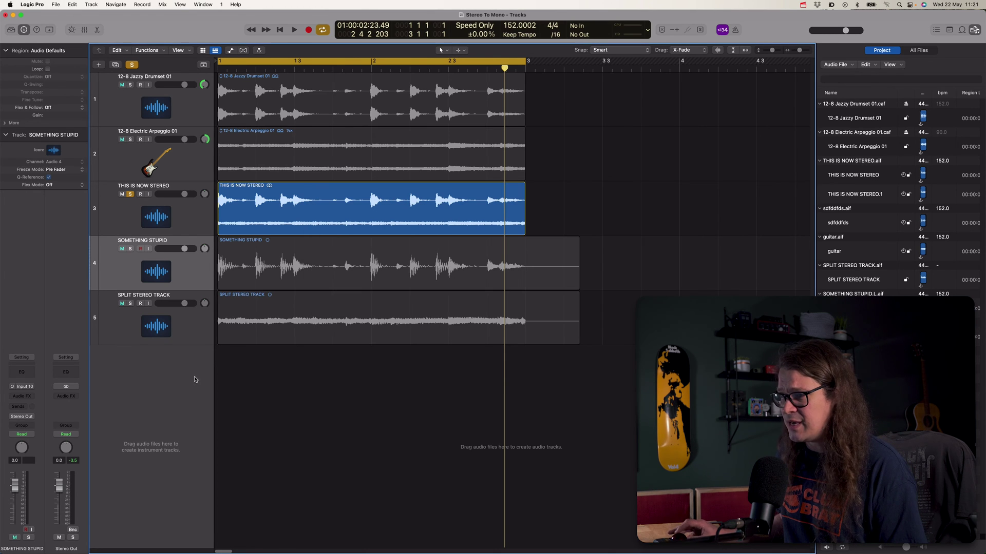
pyautogui.click(100, 66)
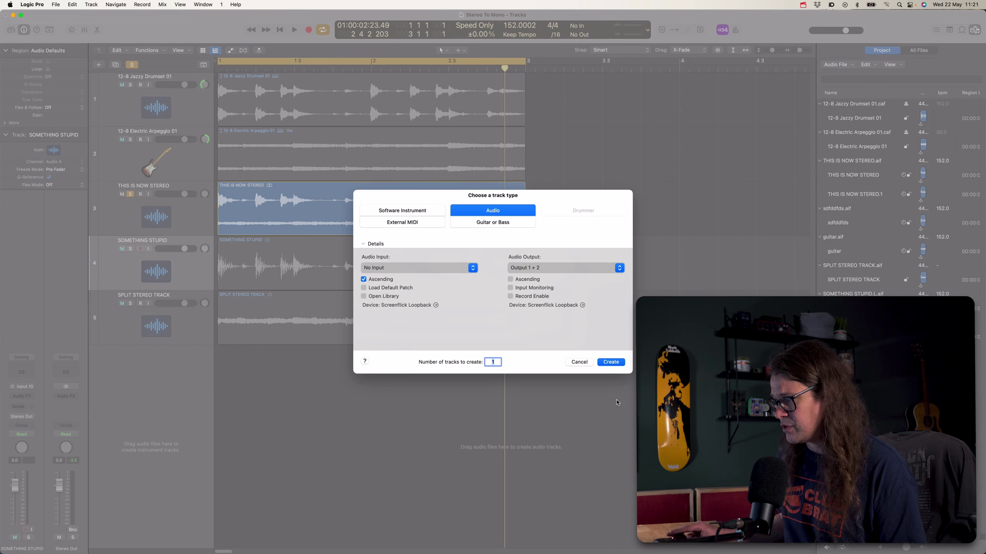
pyautogui.click(610, 362)
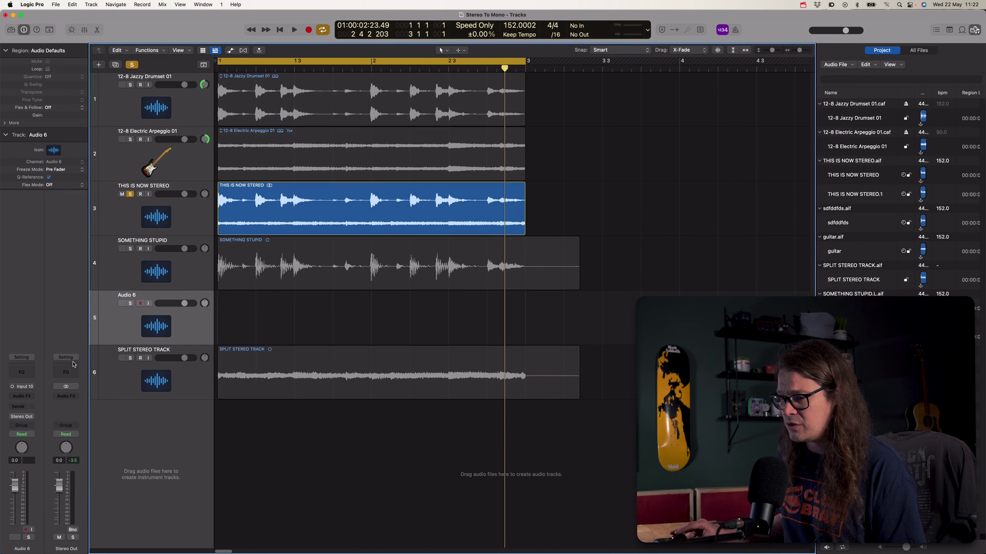
# Step: Drop the split stereo file onto Audio 6, choose Keep track format so it stays mono, then solo it
pyautogui.press('super+Tab')
pyautogui.moveTo(550, 234); pyautogui.dragTo(219, 310)
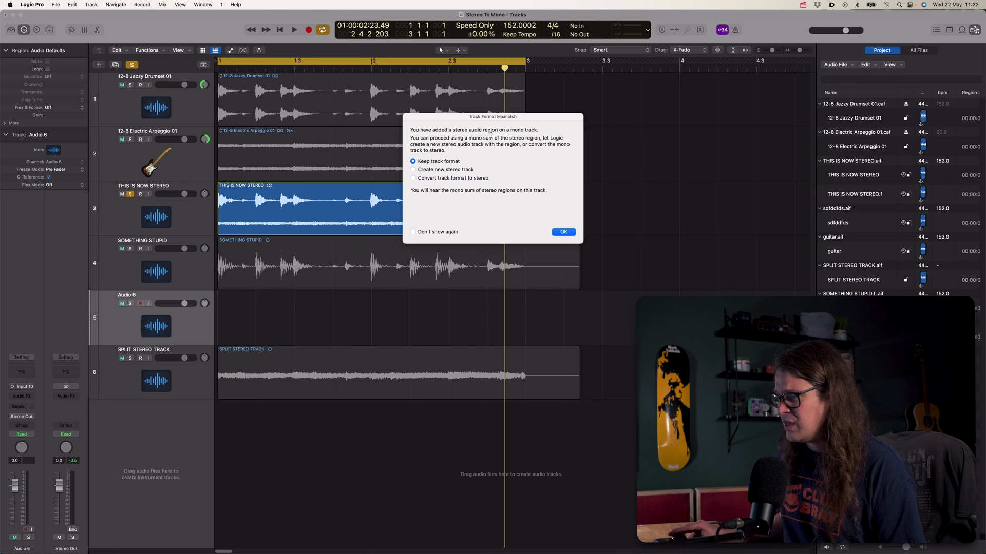
pyautogui.click(451, 178)
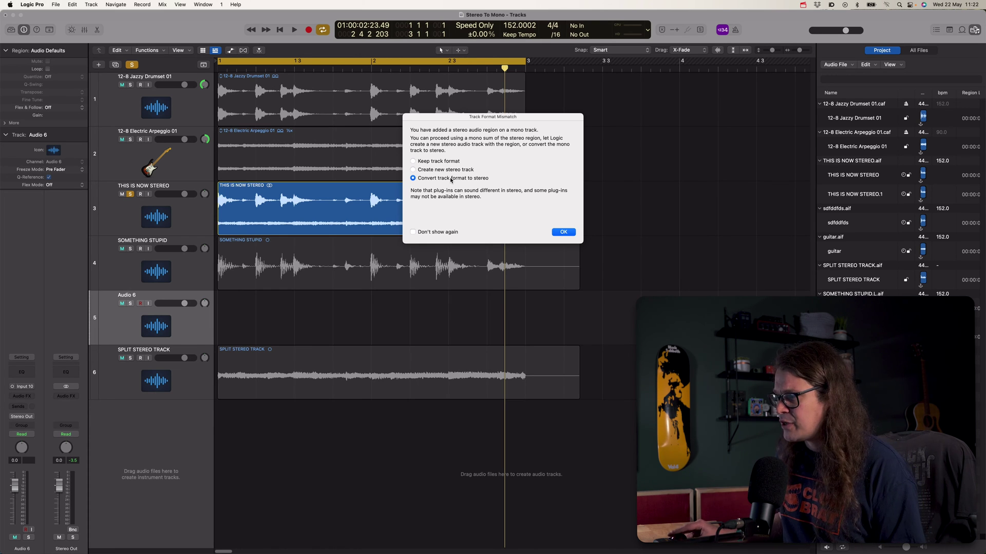
pyautogui.click(451, 171)
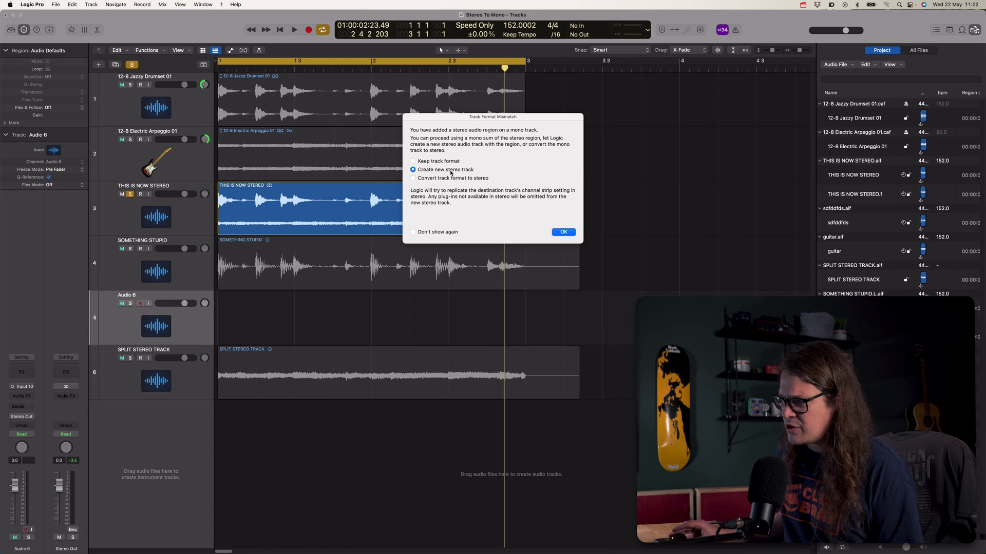
pyautogui.click(448, 162)
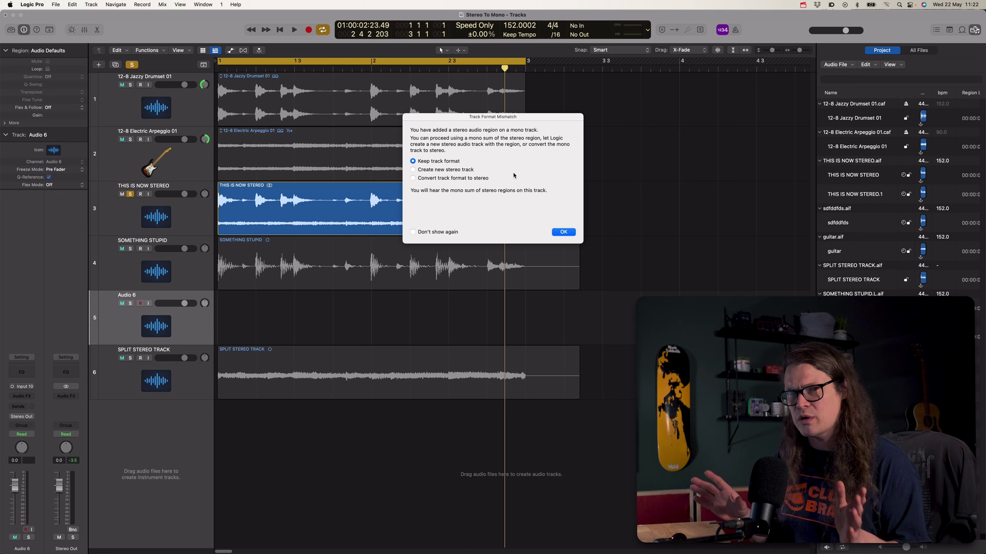
pyautogui.click(563, 233)
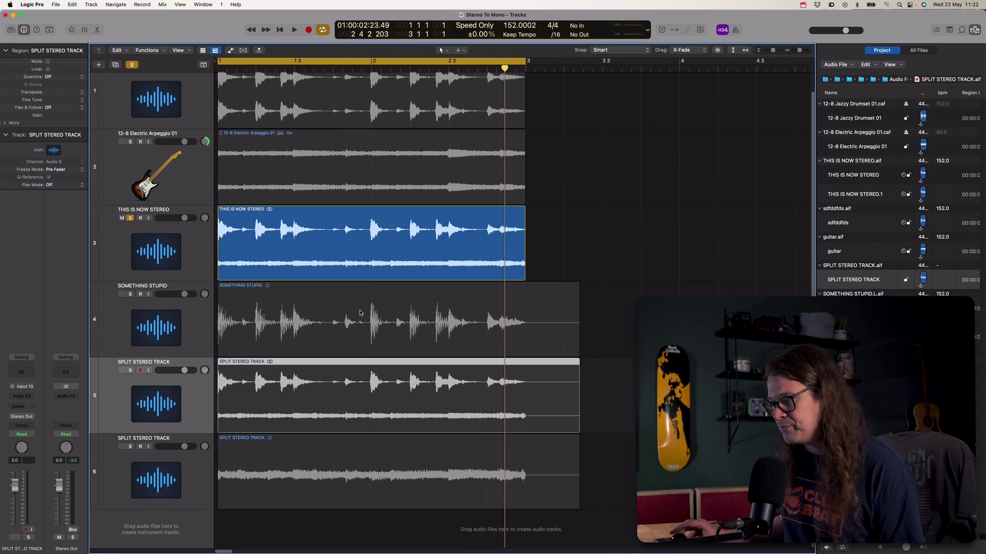
pyautogui.click(131, 371)
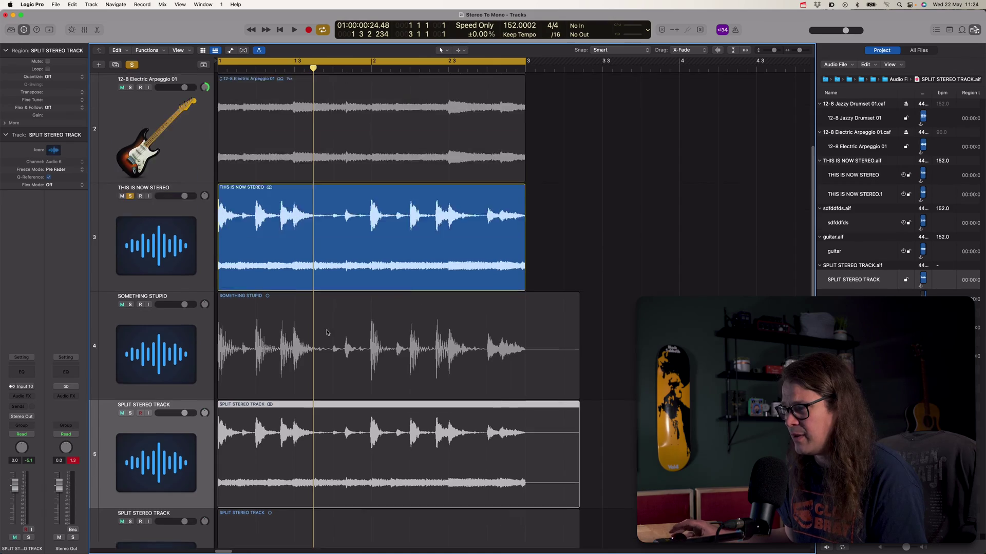
# Step: Scroll the track list up to view all six tracks
pyautogui.scroll(3, 326, 332)
# Step: Delete the SOMETHING STUPID track, the split stereo regions and the leftover empty tracks
pyautogui.click(568, 253)
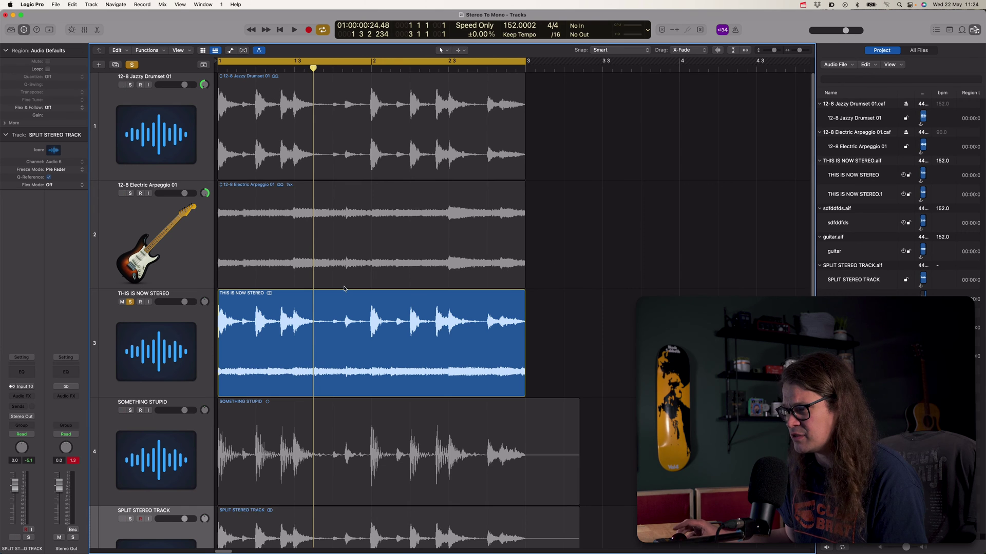
pyautogui.scroll(-2, 343, 289)
pyautogui.click(205, 254)
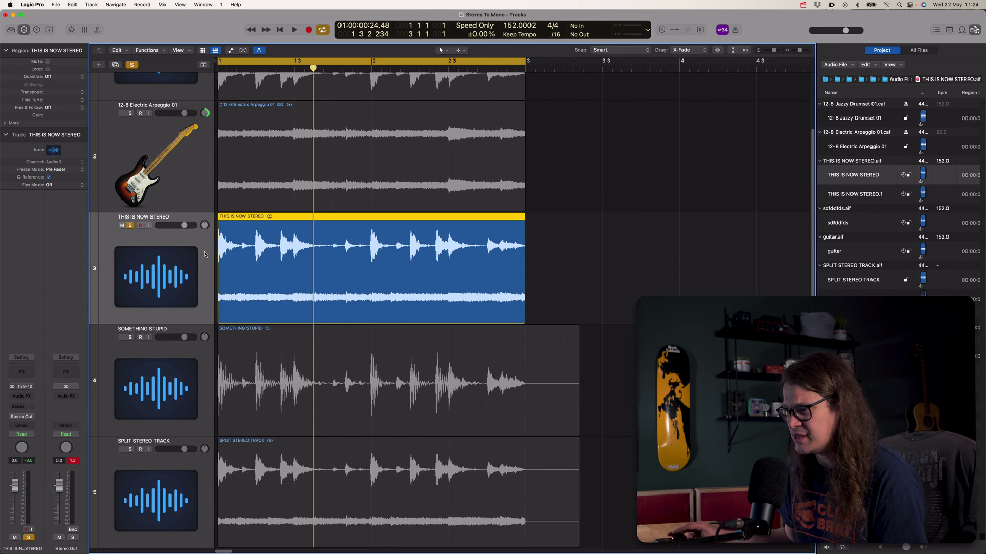
pyautogui.click(209, 336)
pyautogui.press('super+z')
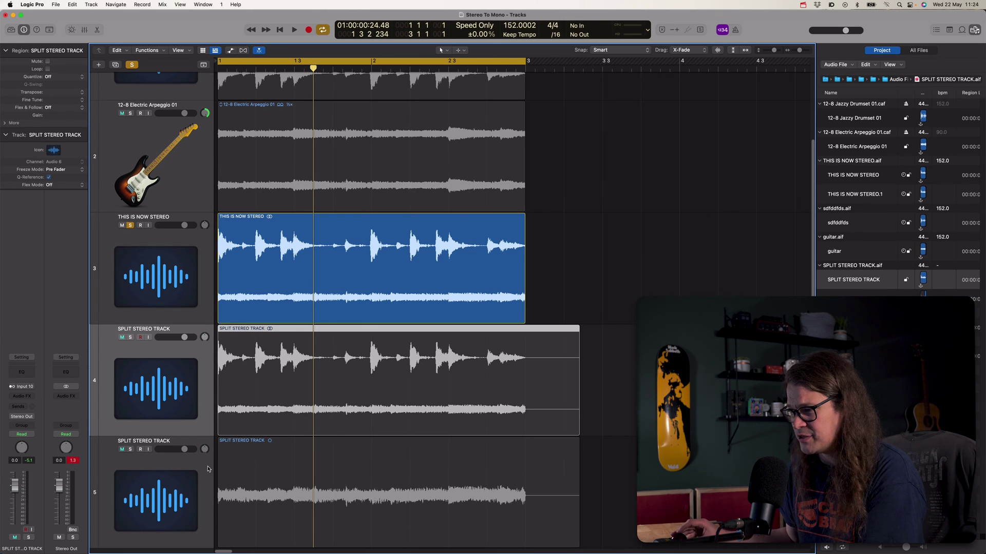
pyautogui.press('super+z')
pyautogui.click(210, 307)
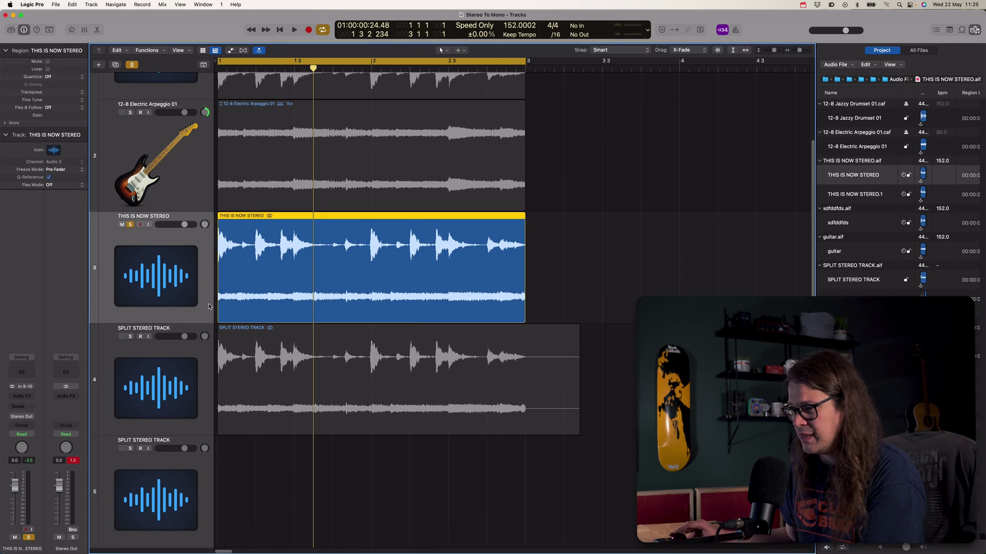
pyautogui.press('super+z')
pyautogui.press('super+z')
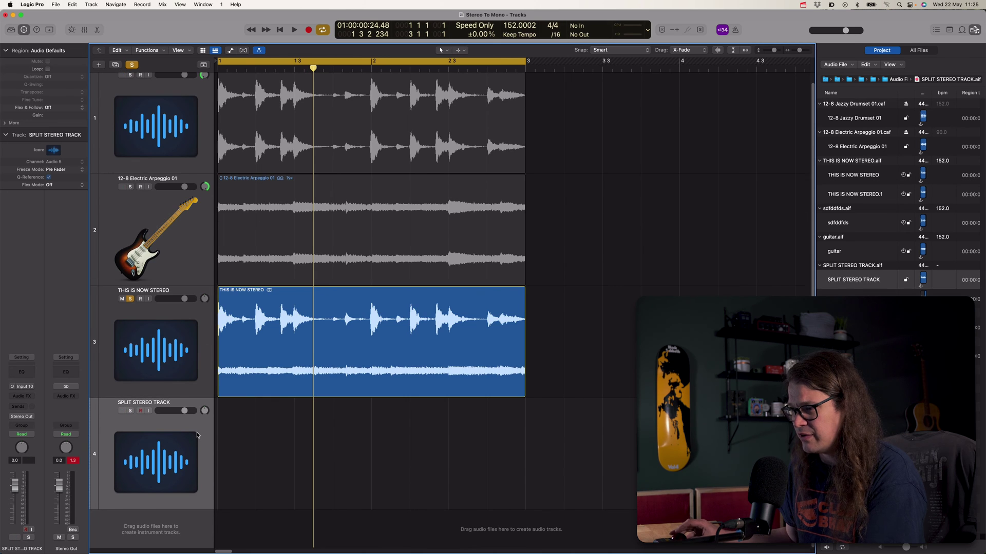
pyautogui.press('super+z')
pyautogui.press('super+z')
# Step: Copy THIS IS NOW STEREO onto Audio 4, set inputs Left and Right, and marquee both tails
pyautogui.click(242, 403)
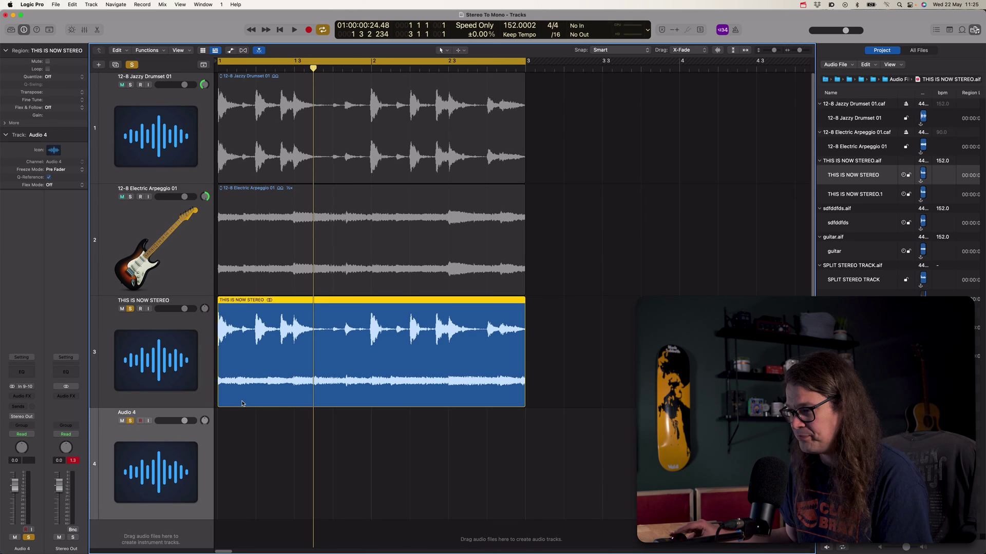
pyautogui.moveTo(241, 404); pyautogui.dragTo(219, 411)
pyautogui.click(206, 401)
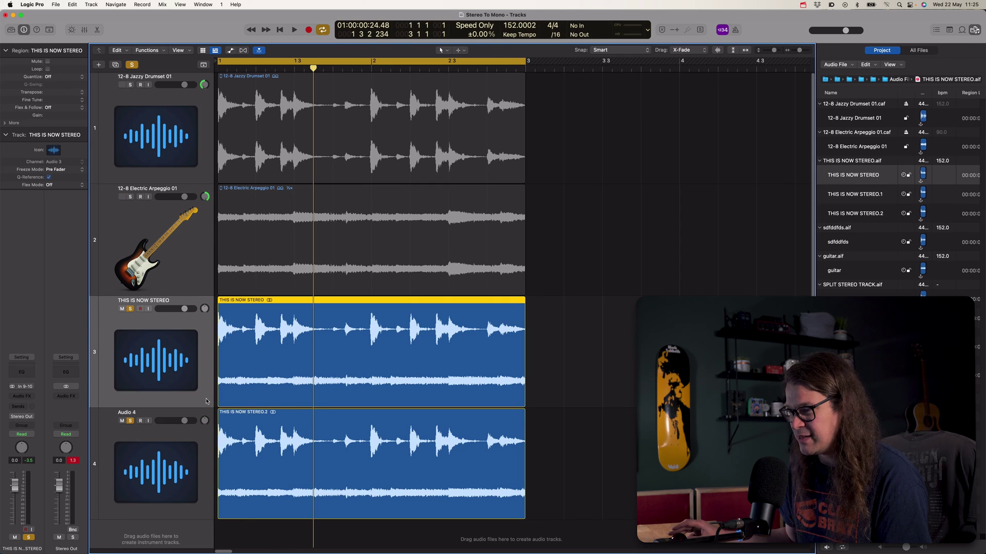
pyautogui.click(13, 387)
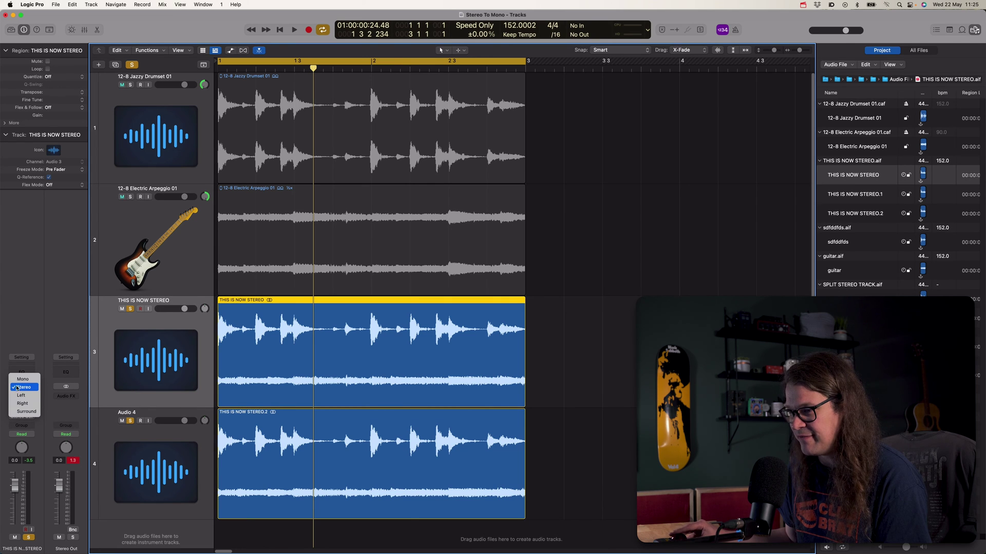
pyautogui.click(23, 395)
pyautogui.press('Down')
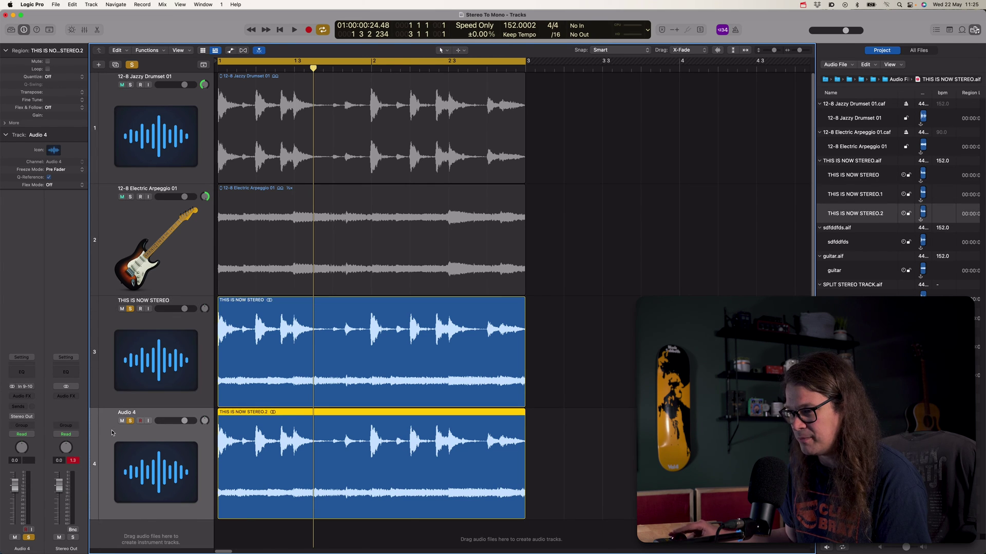
pyautogui.click(13, 388)
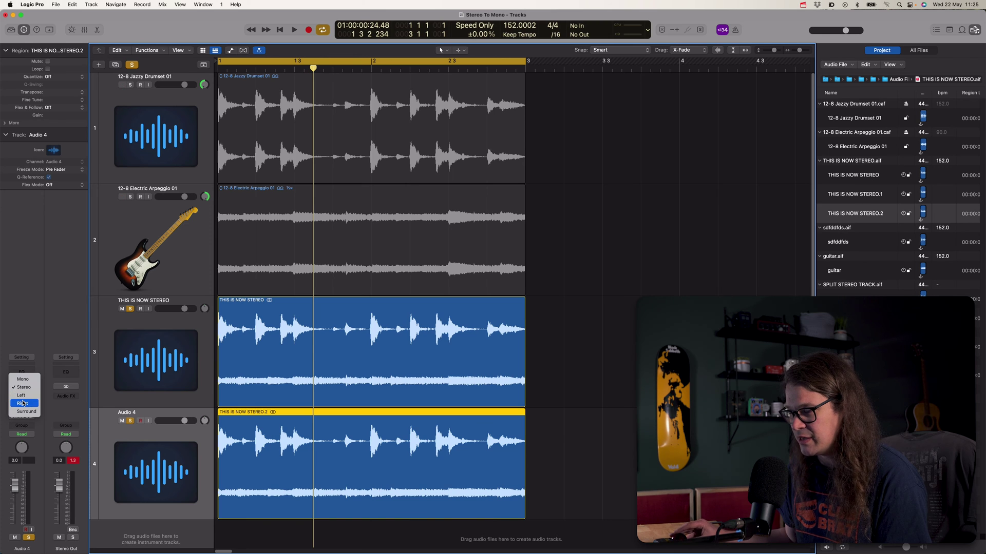
pyautogui.click(22, 404)
pyautogui.moveTo(602, 360); pyautogui.dragTo(481, 437)
# Step: Split both regions and join track 3's pieces into THIS IS NOW STEREO merged, then play it
pyautogui.click(493, 431)
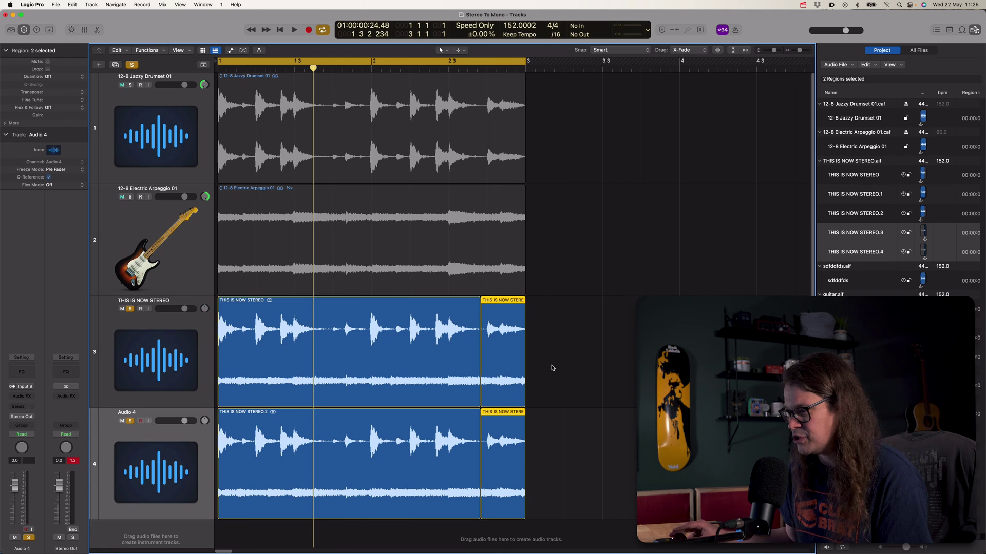
pyautogui.moveTo(552, 367); pyautogui.dragTo(454, 372)
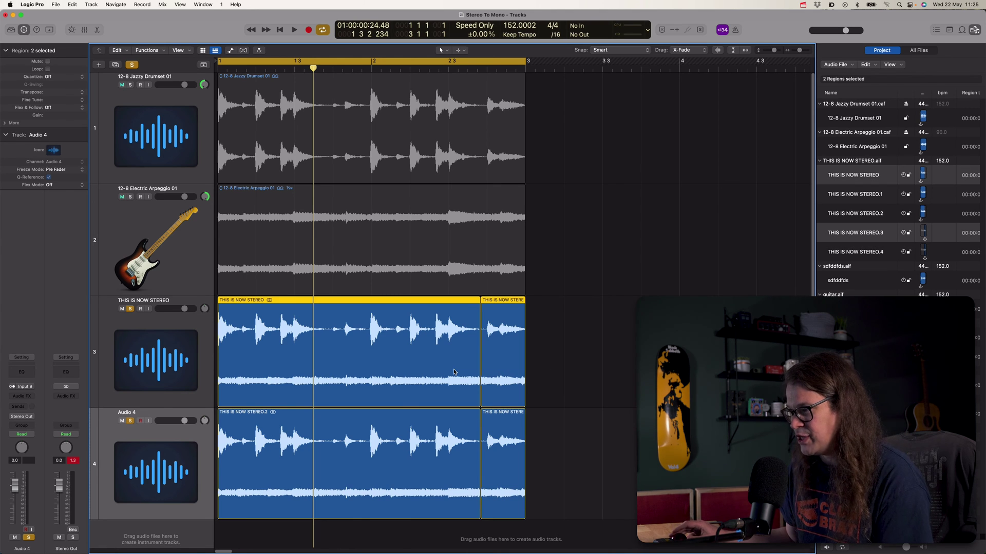
pyautogui.press('super+j')
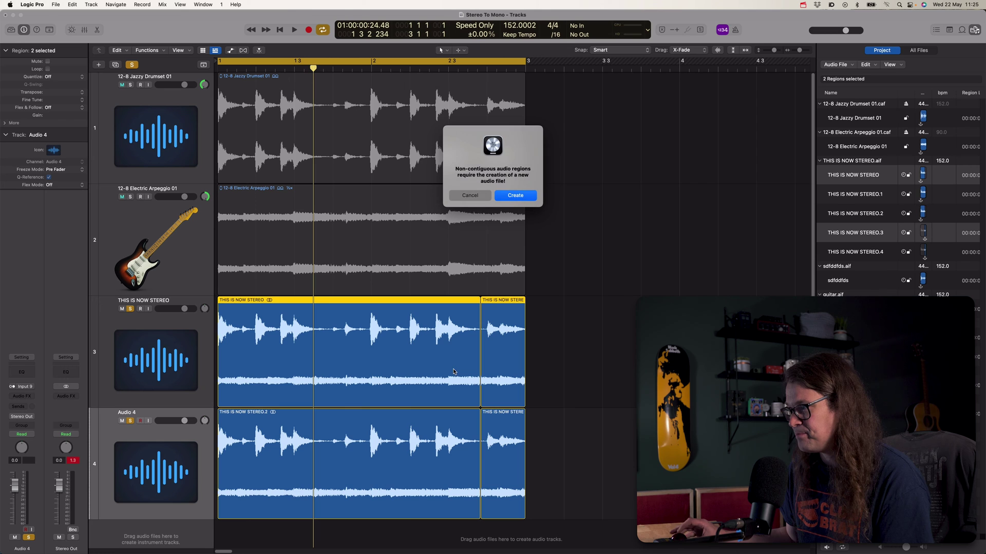
pyautogui.click(516, 196)
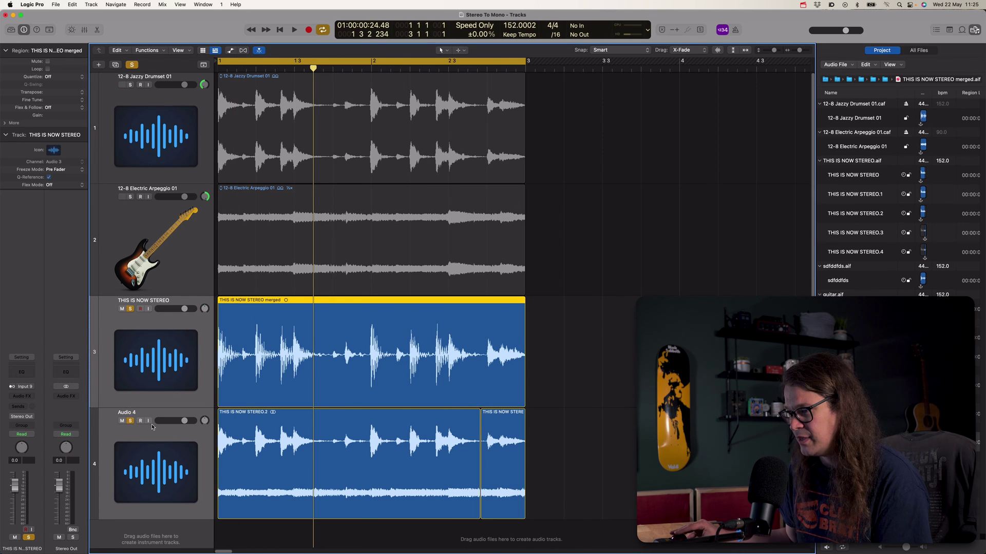
pyautogui.click(130, 422)
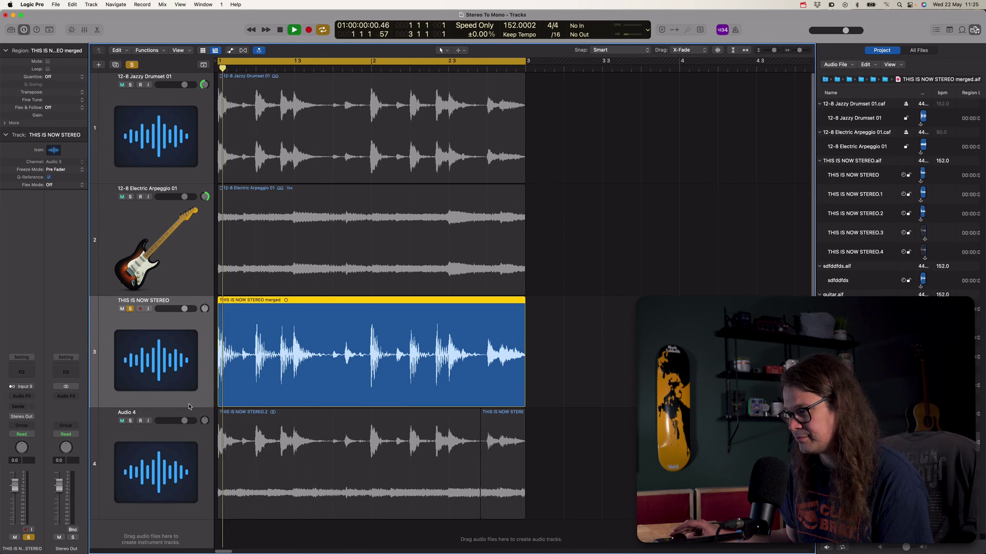
pyautogui.press('space')
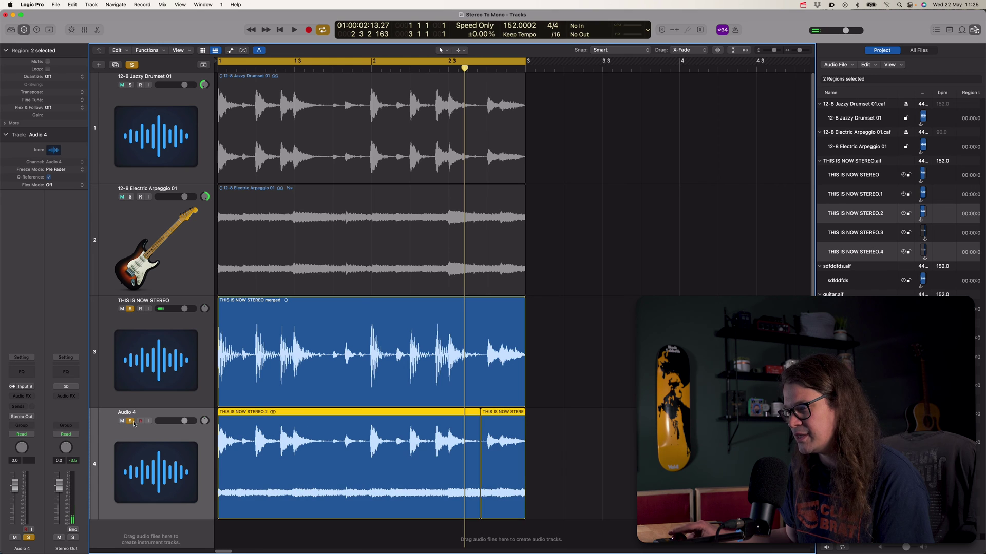
# Step: Solo and play Audio 4, then join its pieces into THIS IS NOW STEREO merged_1
pyautogui.press('space')
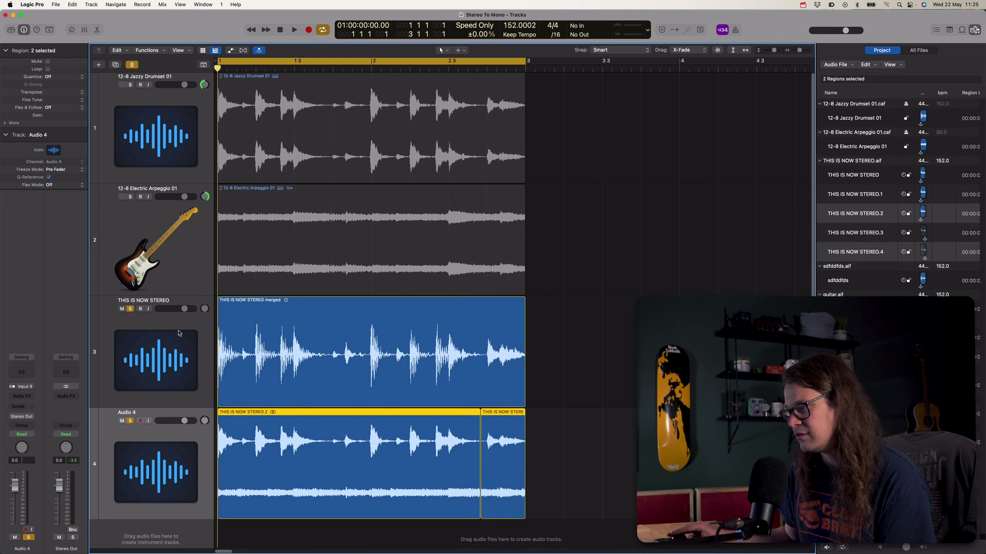
pyautogui.click(131, 309)
pyautogui.press('space')
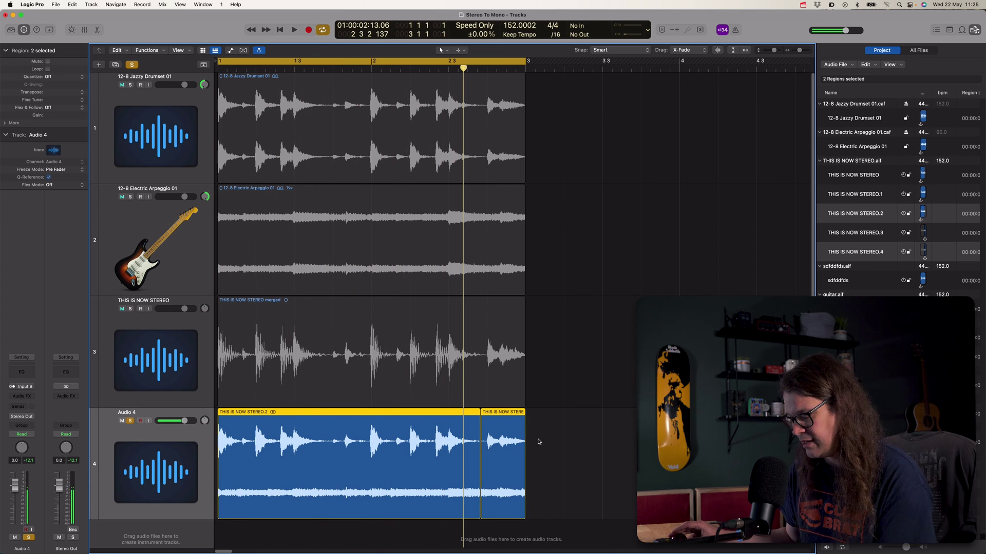
pyautogui.hotkey('ctrl', 'b')
pyautogui.click(515, 196)
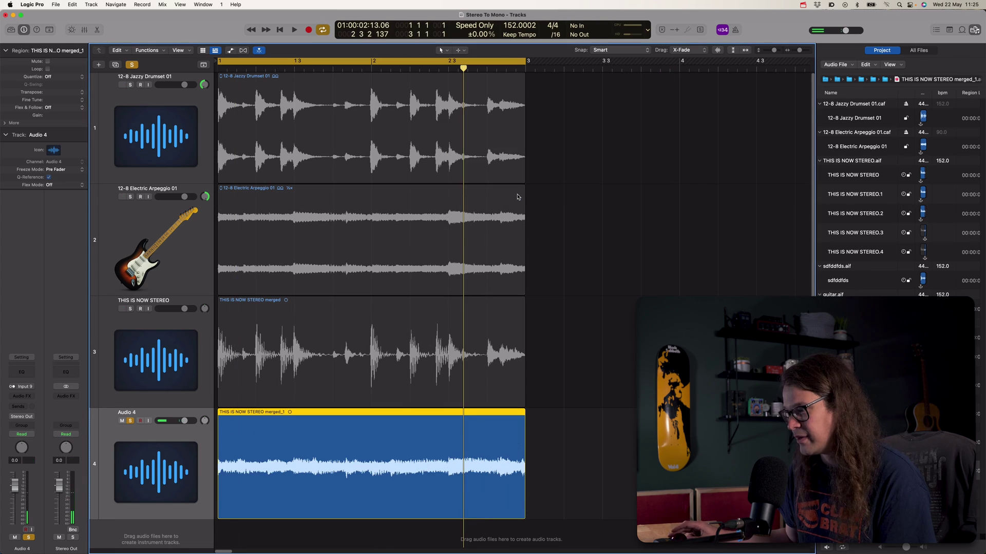